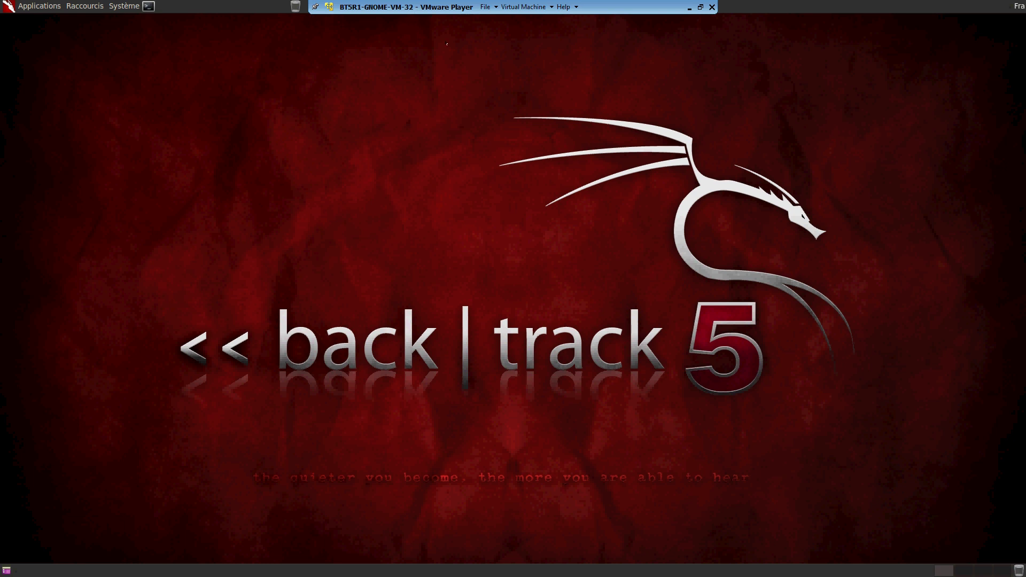
left_click(37, 7)
left_click(481, 290)
left_click(42, 9)
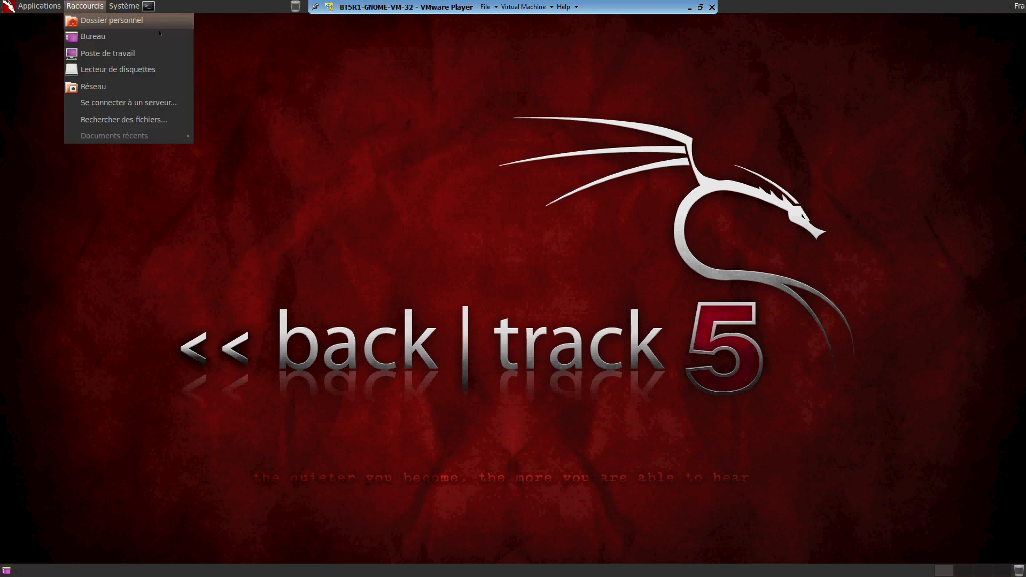
left_click(337, 171)
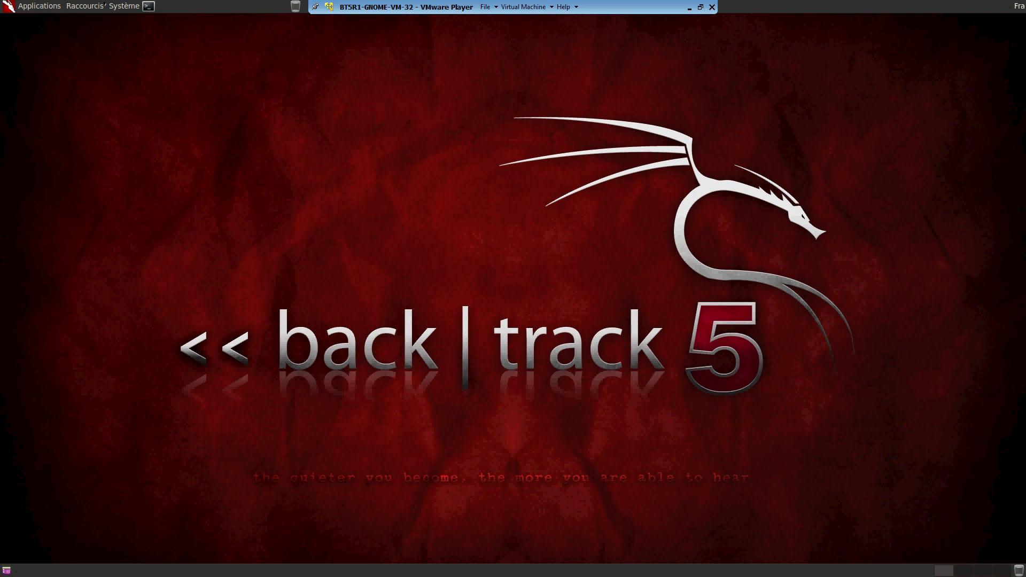
left_click_drag(386, 202, 486, 302)
left_click_drag(253, 155, 506, 304)
- Open Wicd Network Manager to view the wired network connection, and close it
left_click(39, 6)
mouse_move(46, 36)
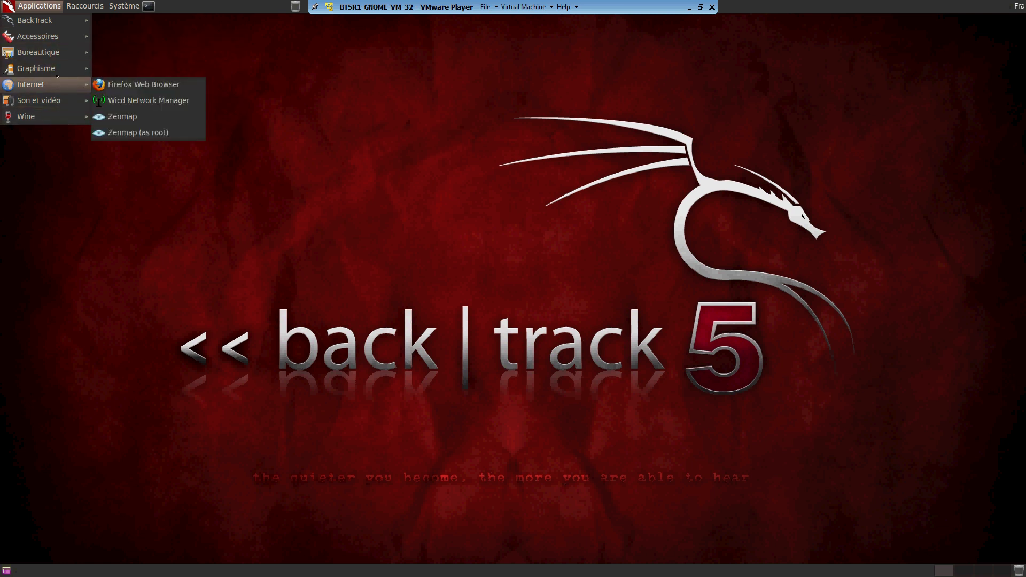
mouse_move(56, 76)
left_click(132, 113)
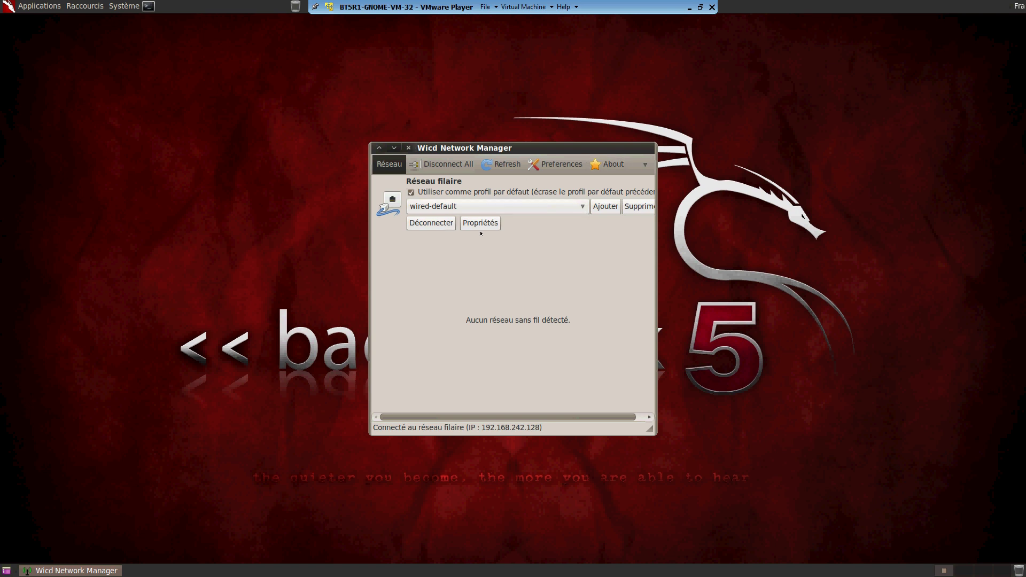
left_click(408, 148)
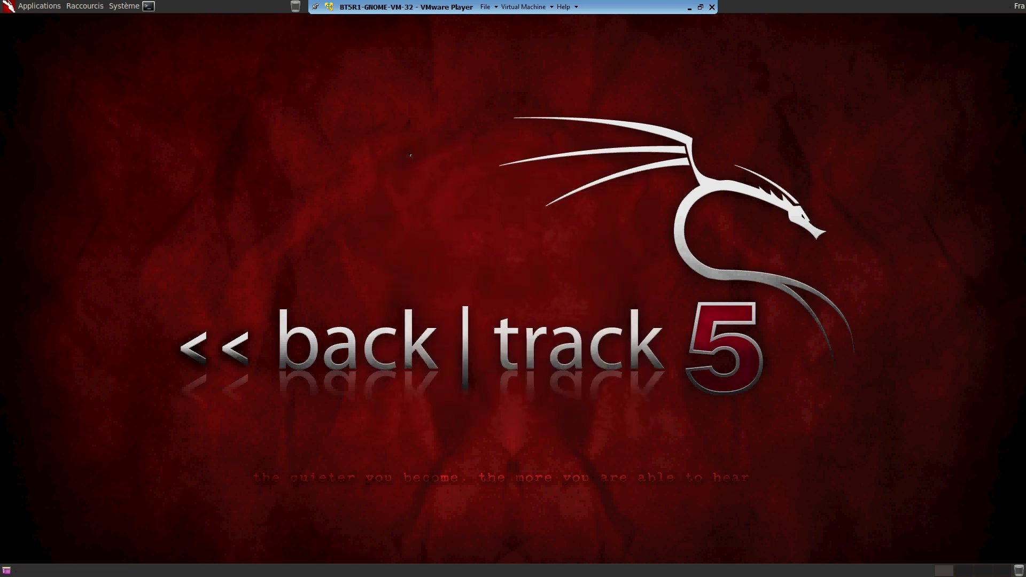
- Launch Notepad from the accessories among the Wine programs
left_click(49, 7)
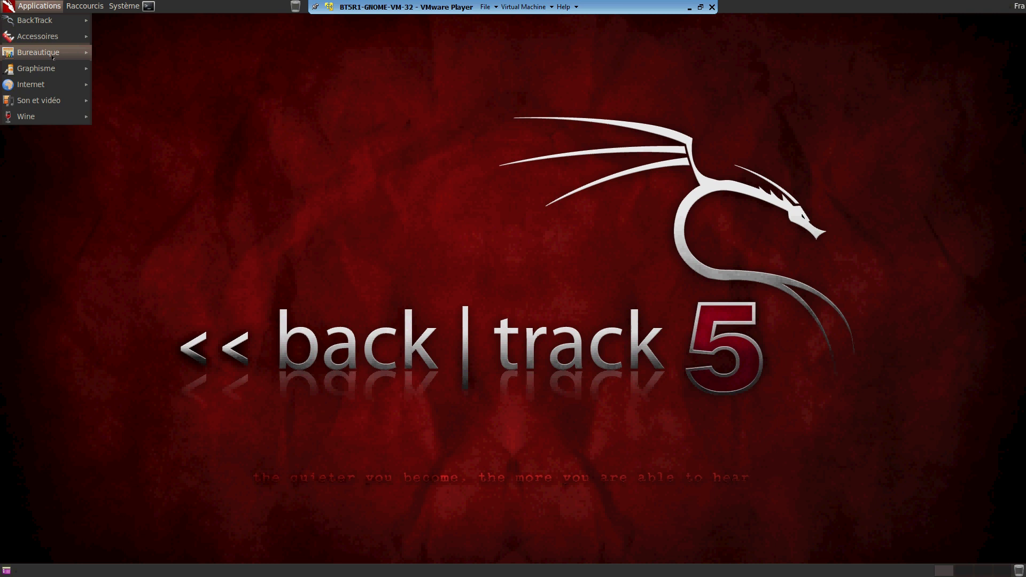
mouse_move(75, 84)
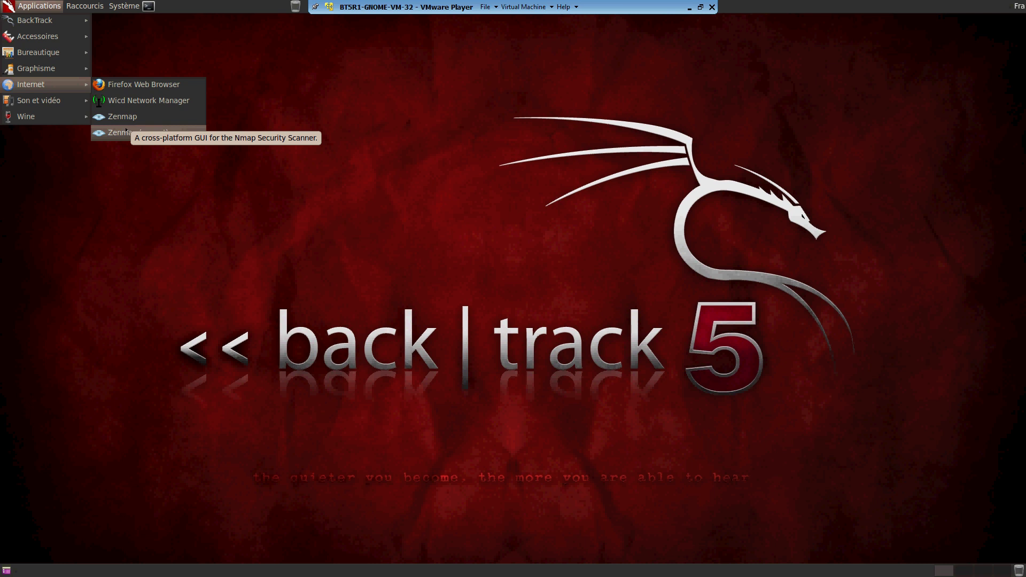
mouse_move(79, 105)
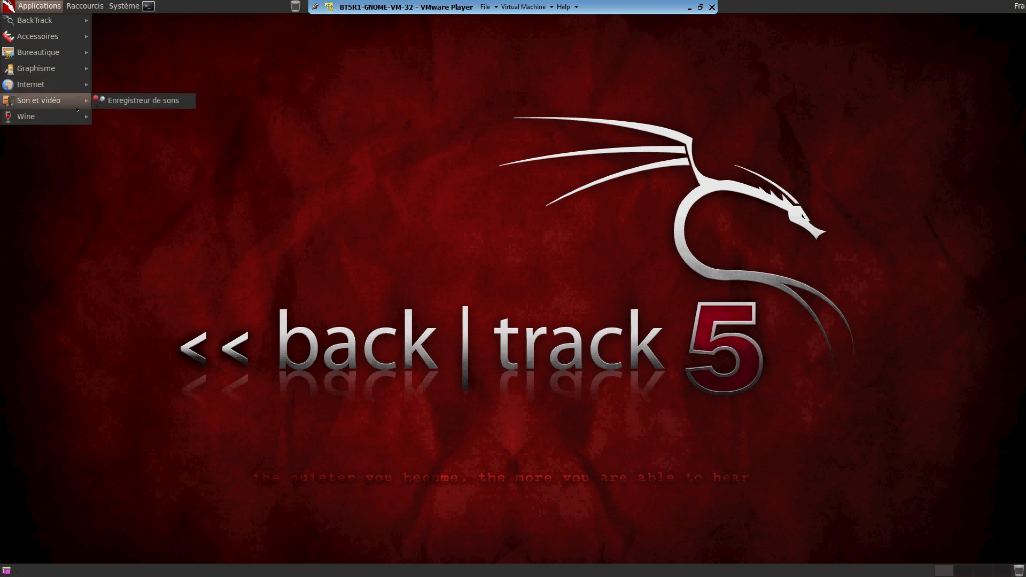
mouse_move(199, 117)
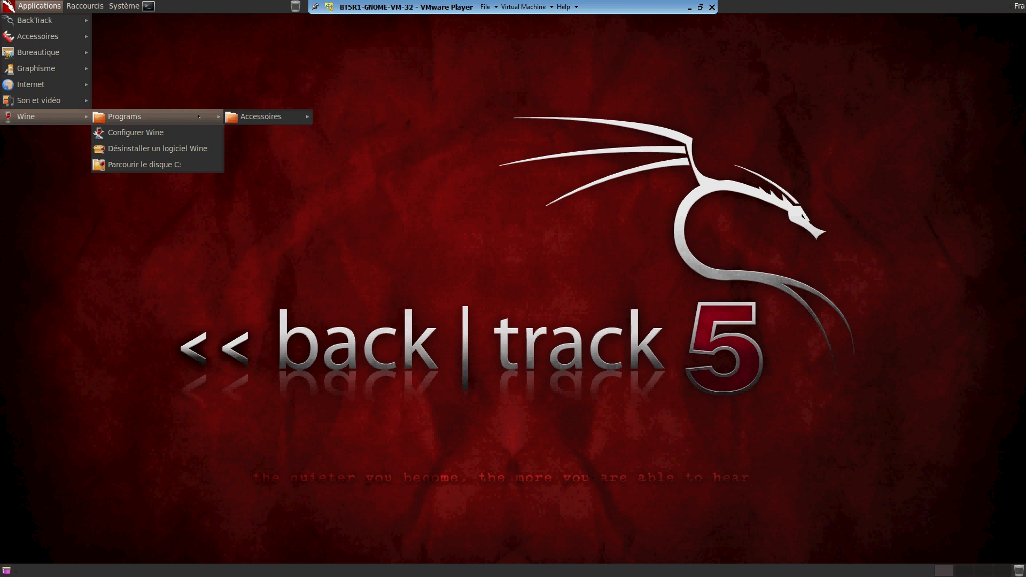
mouse_move(247, 116)
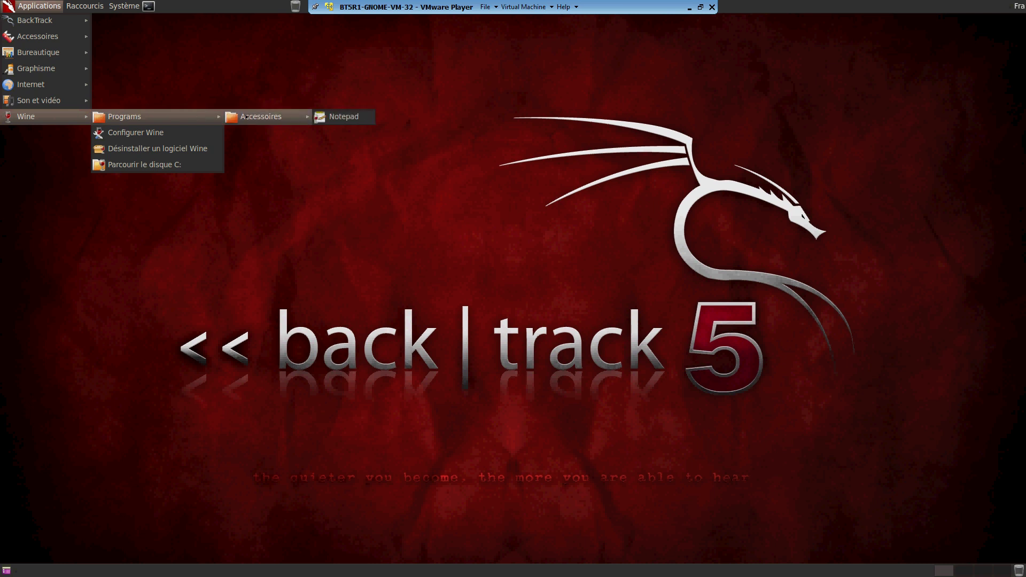
left_click(332, 119)
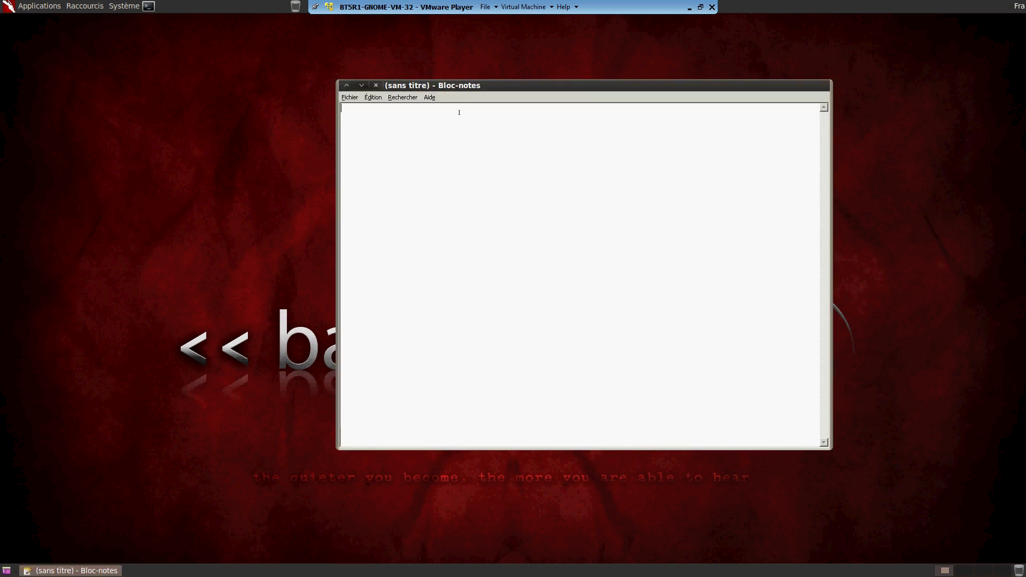
- Try writing some test text in the blank note, clear it and close Notepad
left_click_drag(475, 85, 417, 140)
left_click(291, 153)
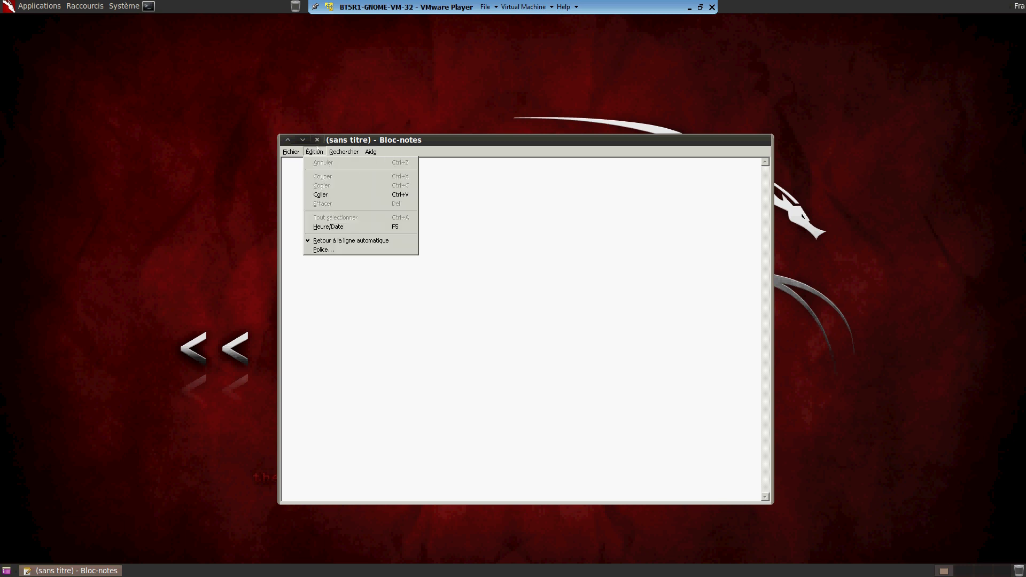
left_click(407, 346)
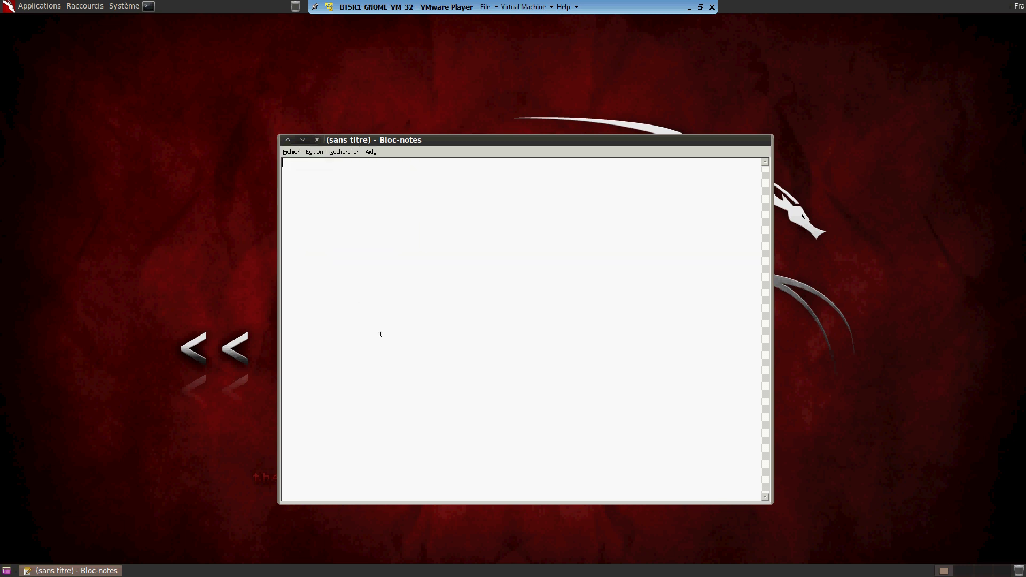
type("Les polivcesvsdkjnbqdui")
key("ctrl+a")
key("Delete")
key("alt+F4")
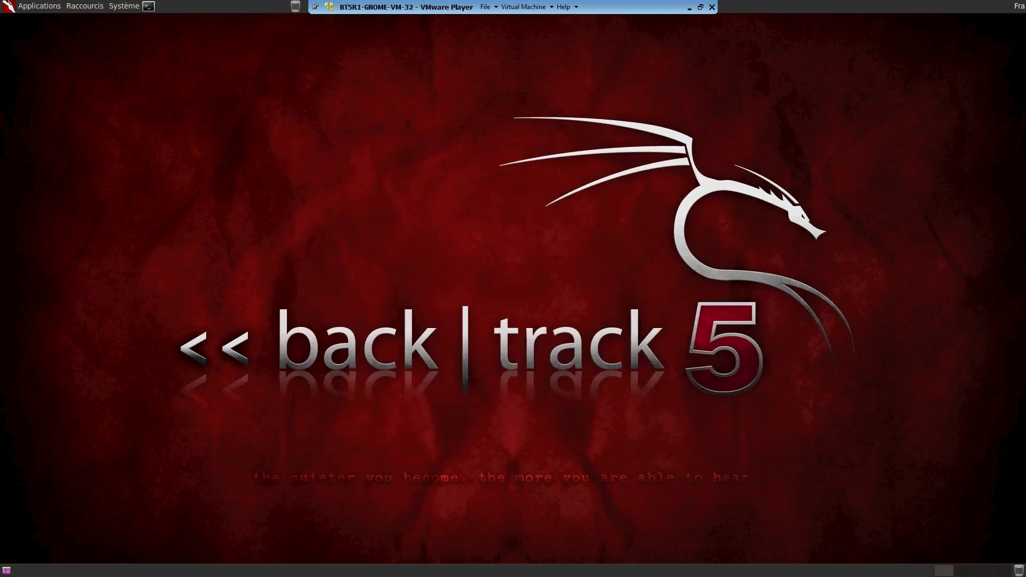
- Open the personal folder in the file browser, look over its sidebar sections, and close the window
left_click(78, 9)
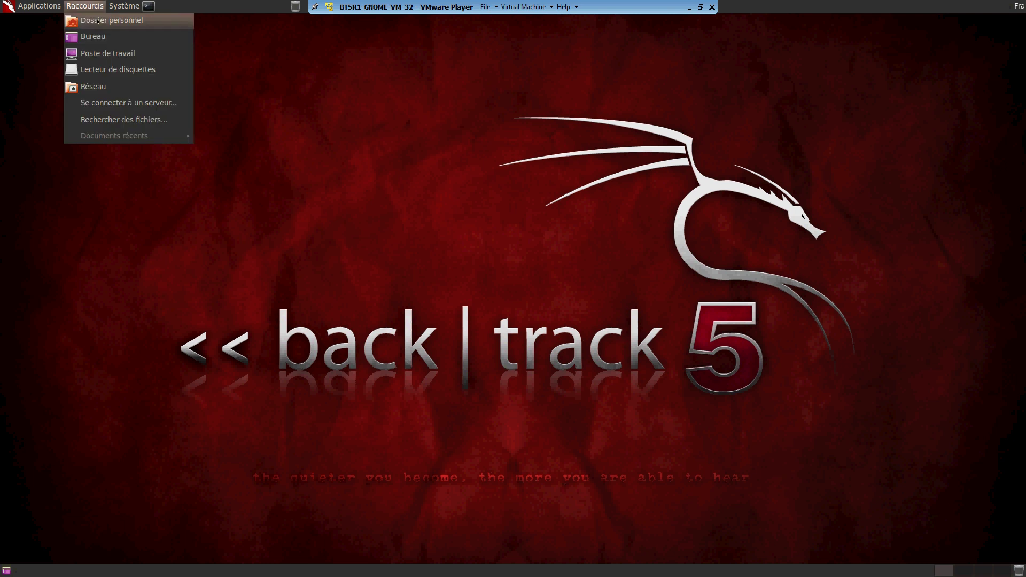
left_click(89, 21)
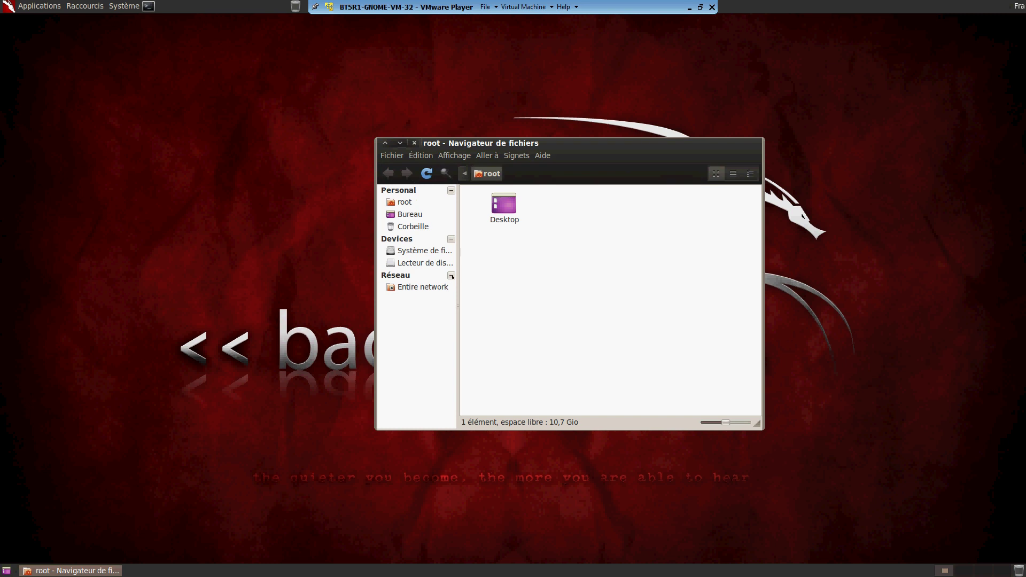
left_click(452, 276)
left_click(451, 239)
left_click(452, 251)
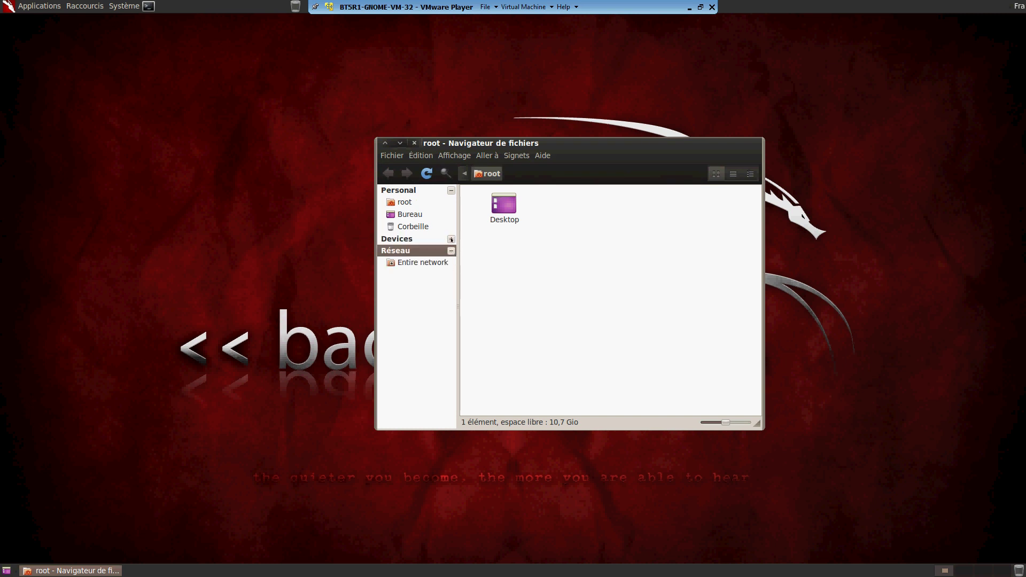
left_click(451, 239)
left_click(415, 142)
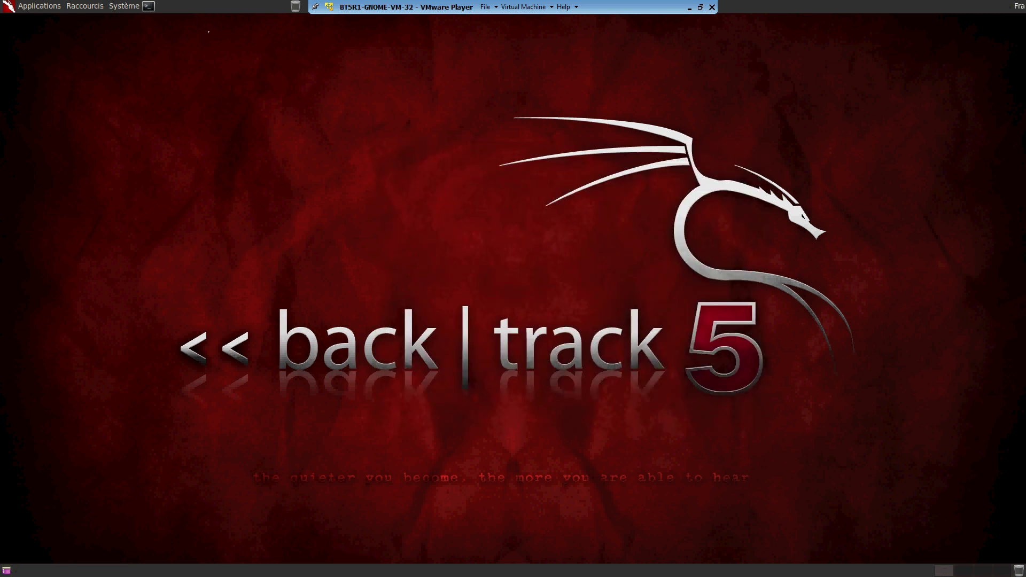
left_click(124, 6)
mouse_move(141, 30)
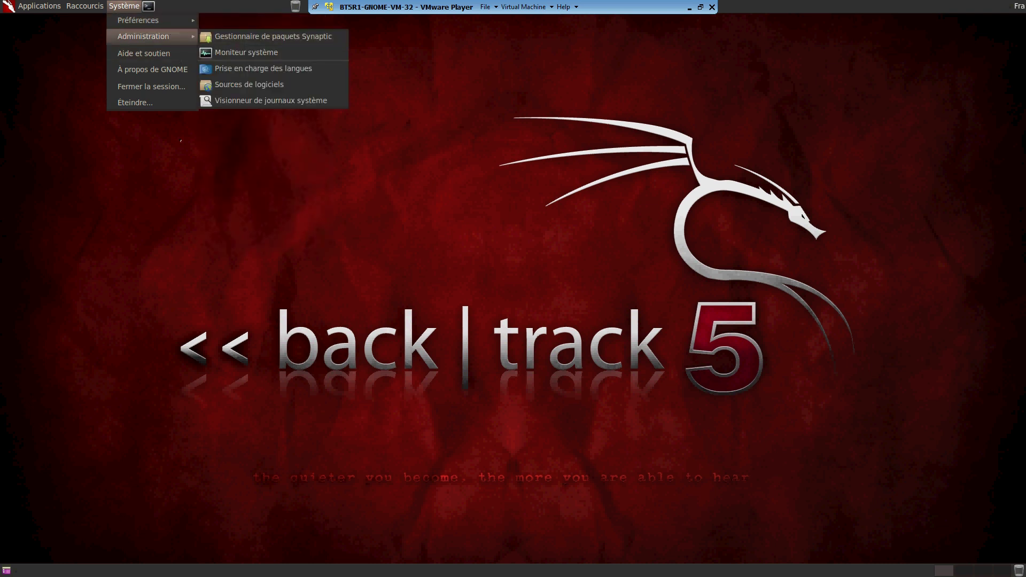
left_click(127, 208)
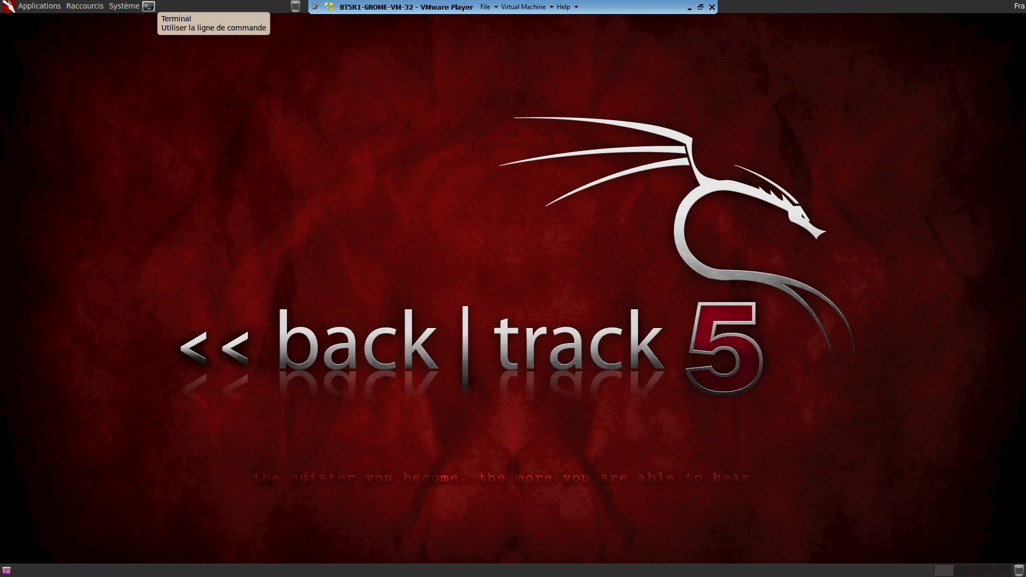
left_click(148, 6)
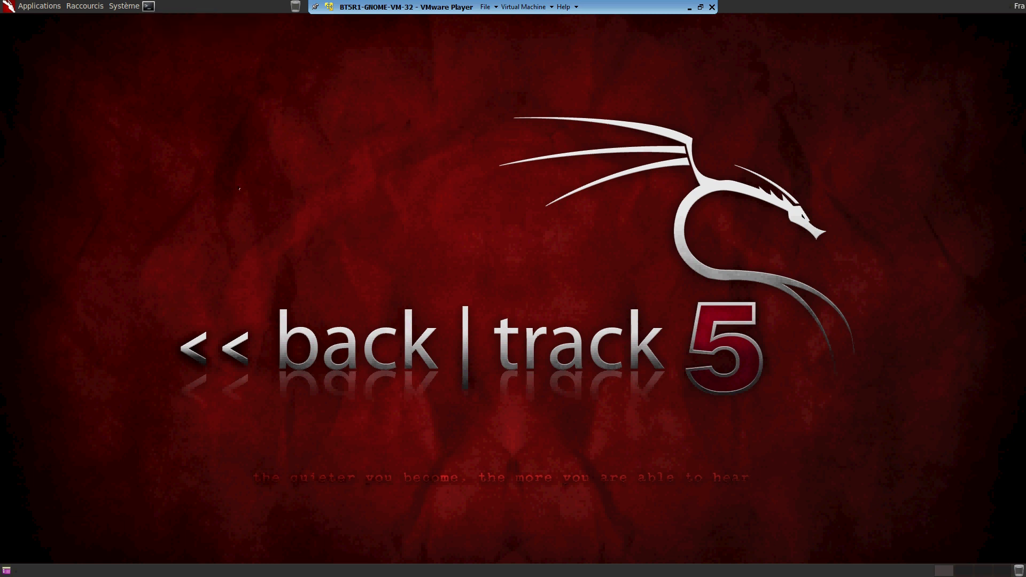
- Examine the BackTrack tool categories, including WLAN Analysis, Database Assessment, and the Bluetooth and WLAN exploitation tools
left_click(46, 6)
mouse_move(39, 20)
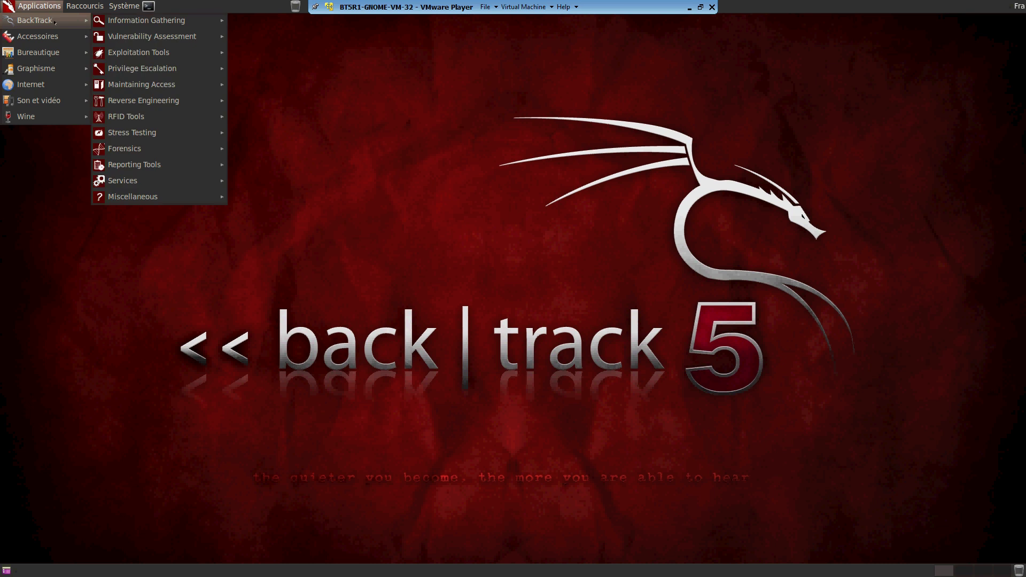
mouse_move(128, 20)
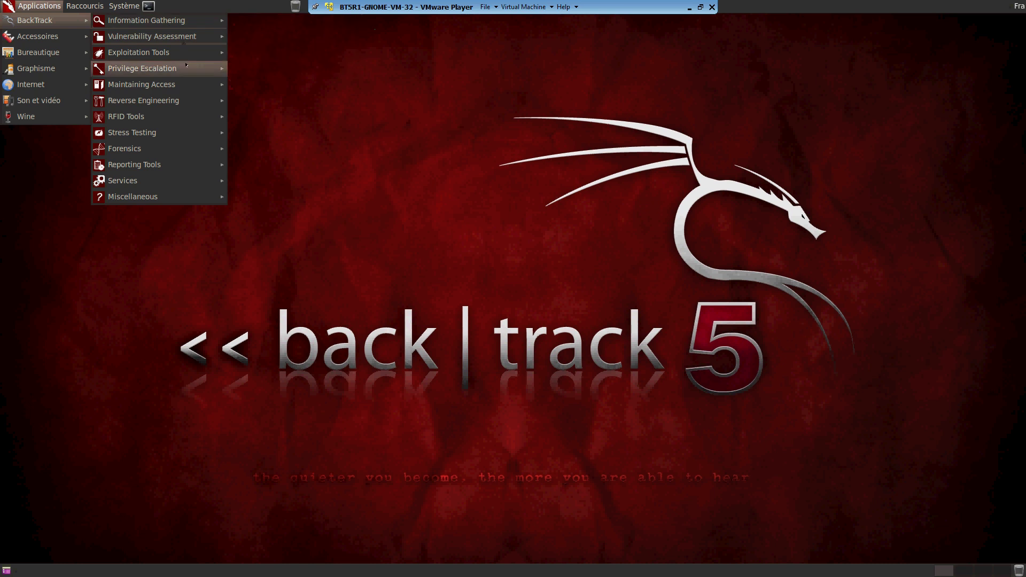
mouse_move(200, 20)
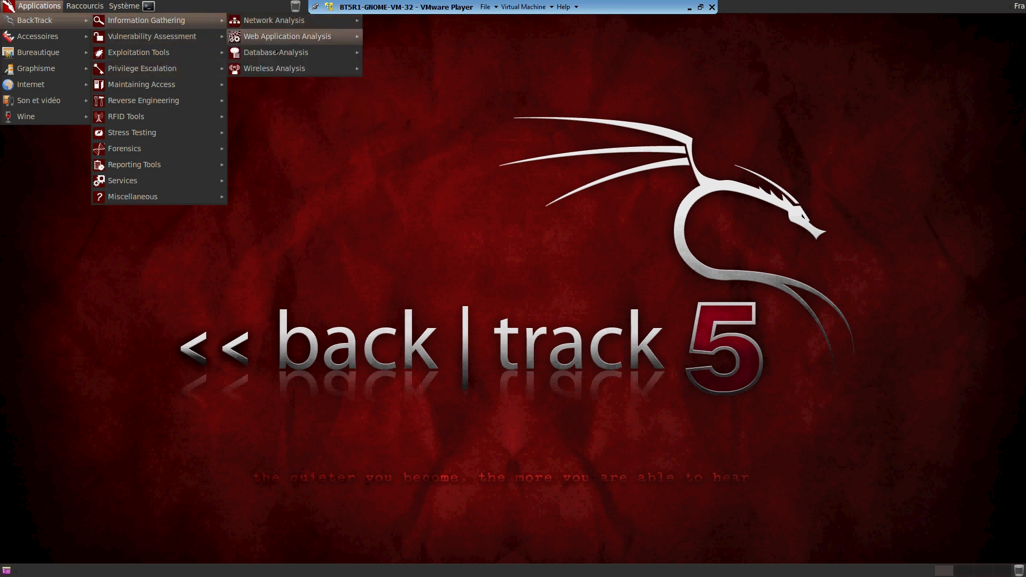
mouse_move(331, 68)
mouse_move(449, 89)
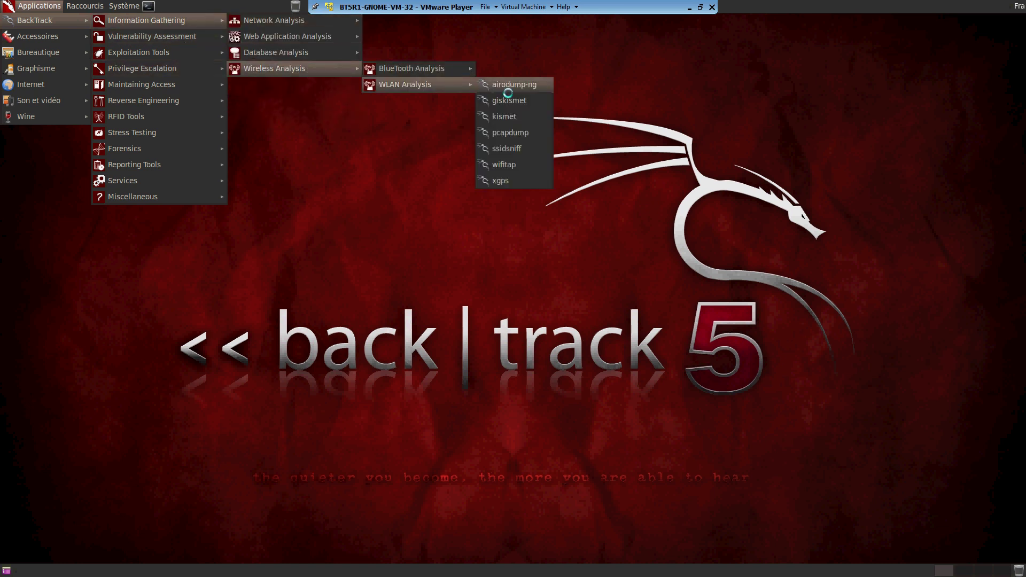
mouse_move(176, 36)
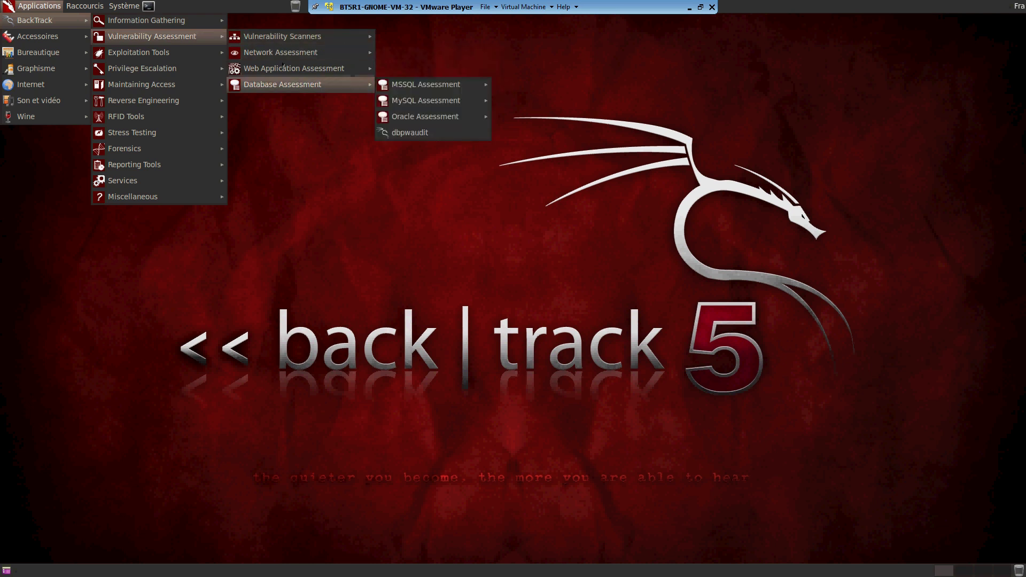
mouse_move(160, 52)
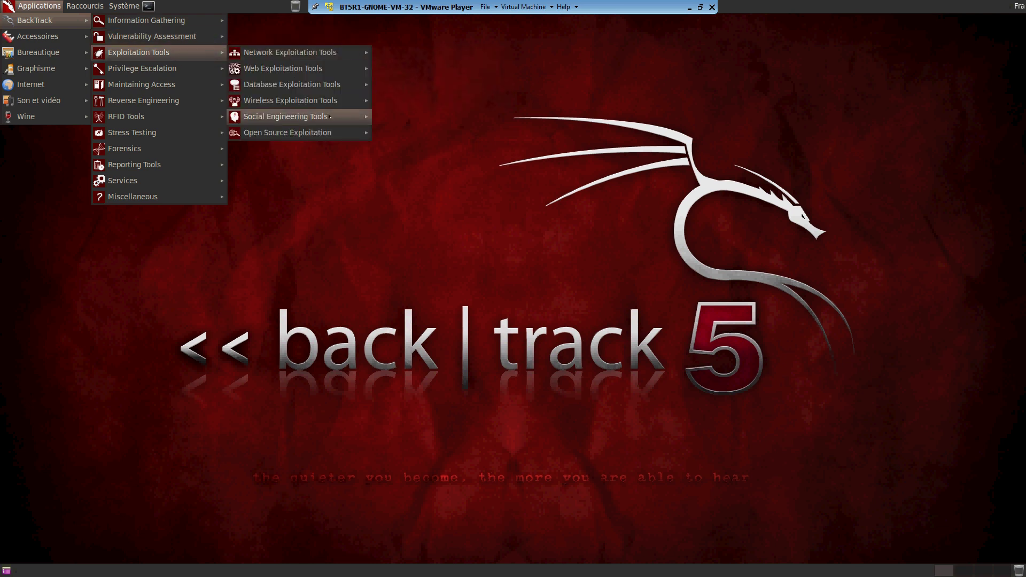
mouse_move(291, 100)
mouse_move(428, 102)
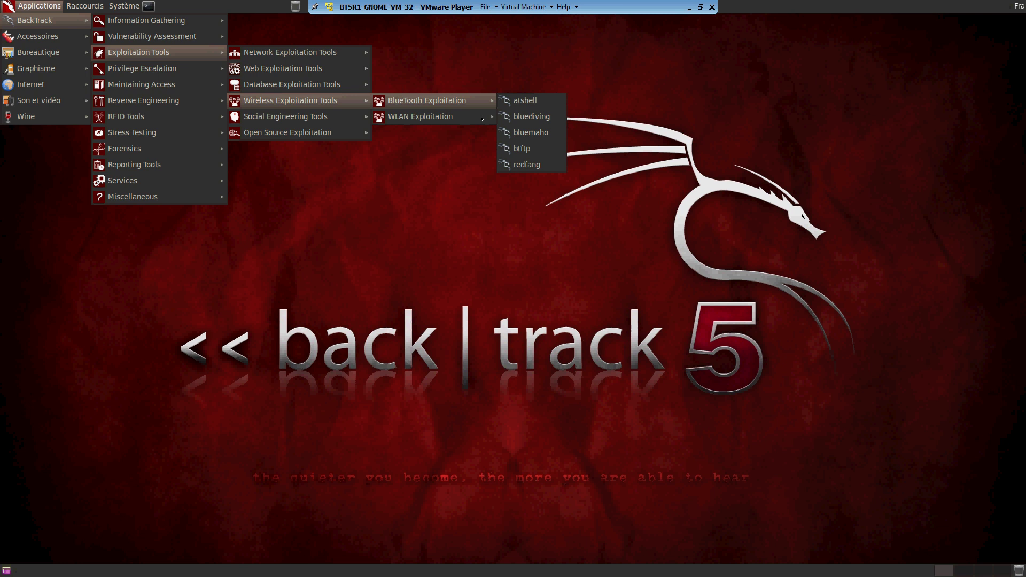
mouse_move(484, 118)
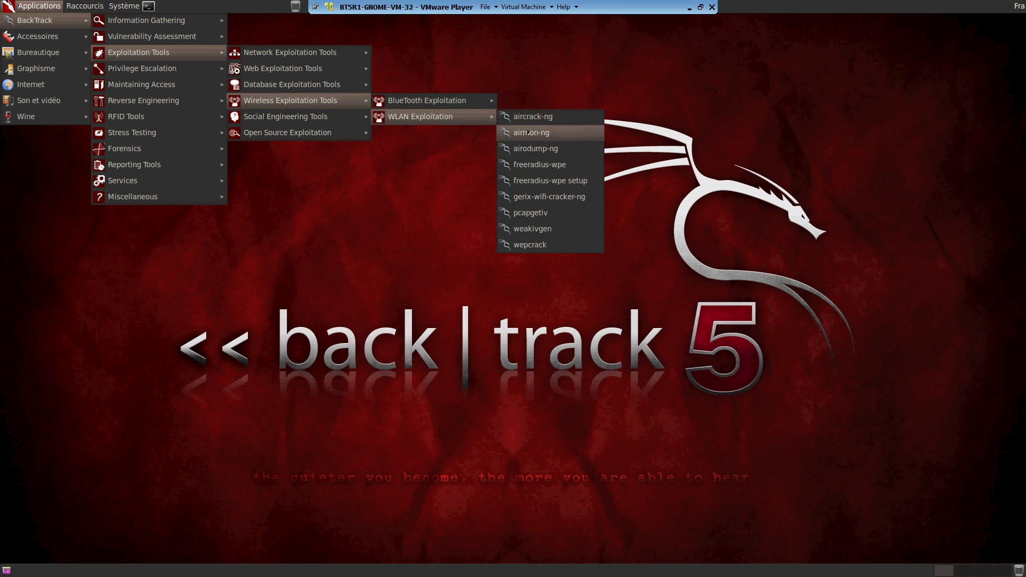
- Examine the Information Gathering categories, including network scanners, OS fingerprinting, VOIP analysis, database analysis and Bluetooth analysis
mouse_move(284, 69)
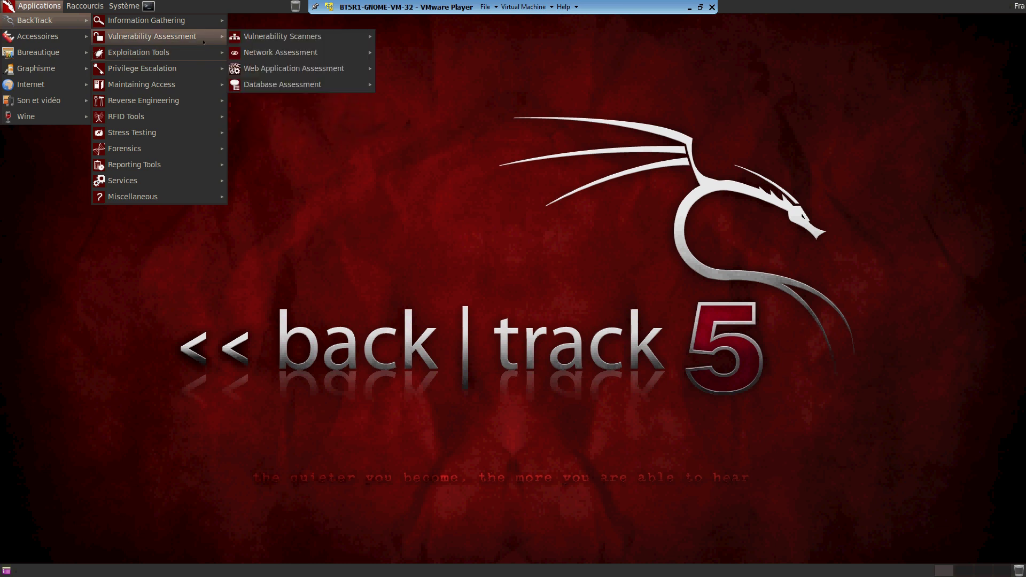
mouse_move(203, 36)
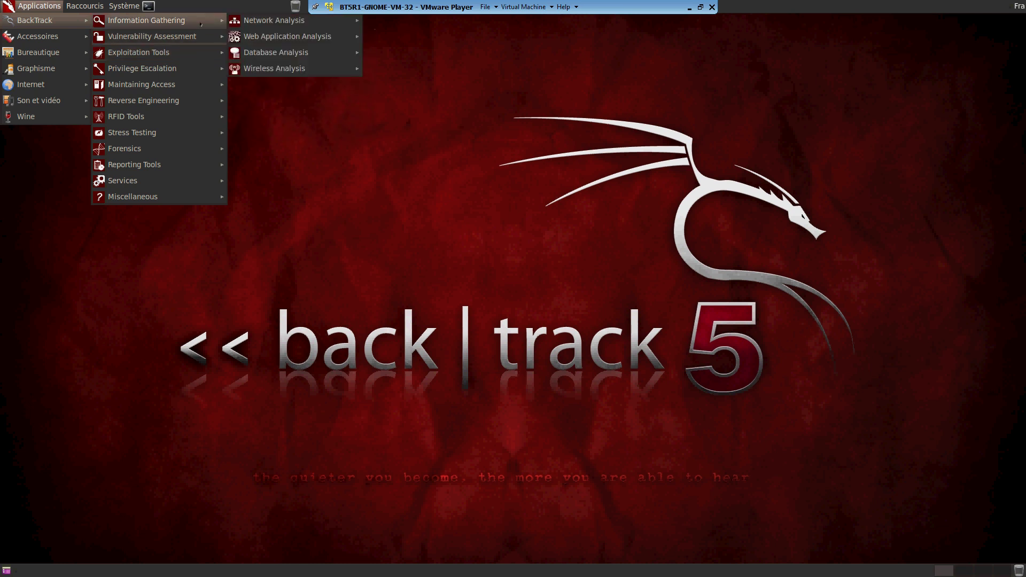
mouse_move(420, 21)
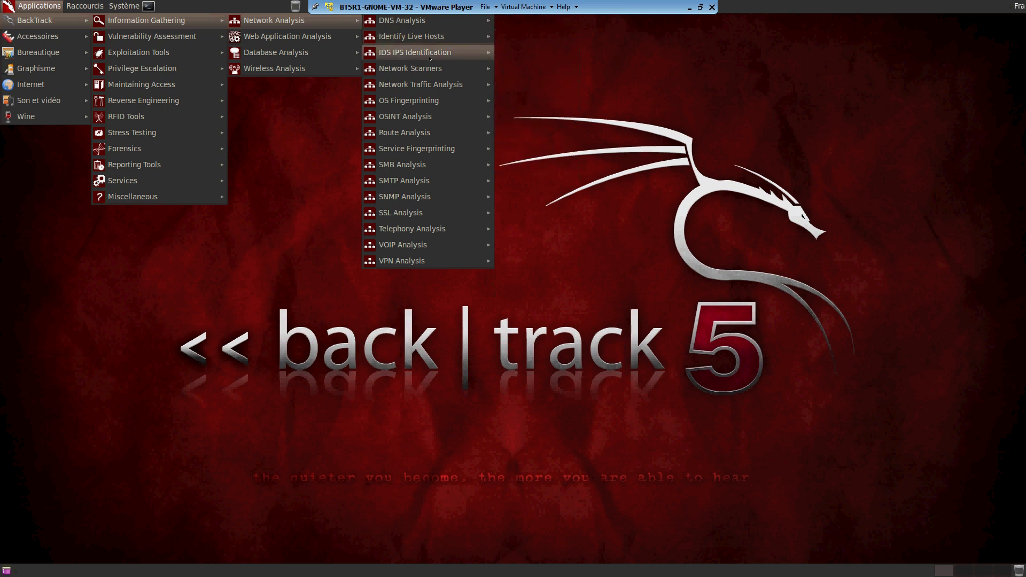
mouse_move(433, 72)
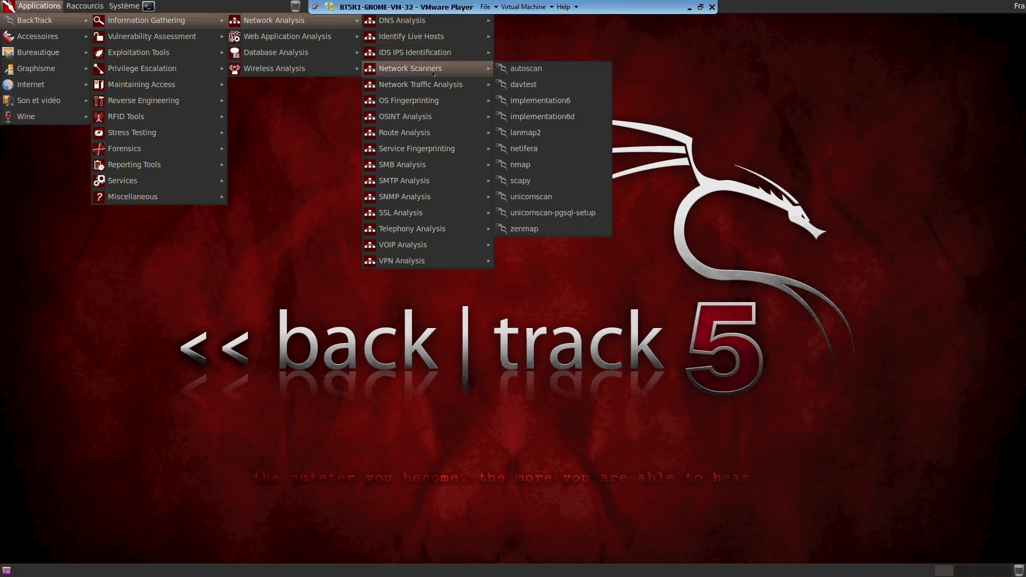
mouse_move(431, 105)
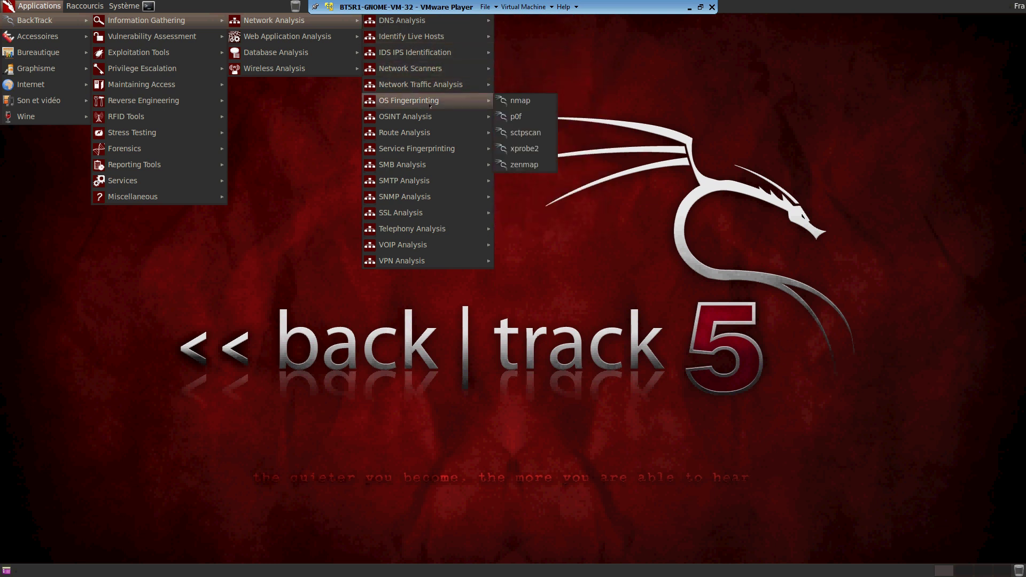
mouse_move(429, 236)
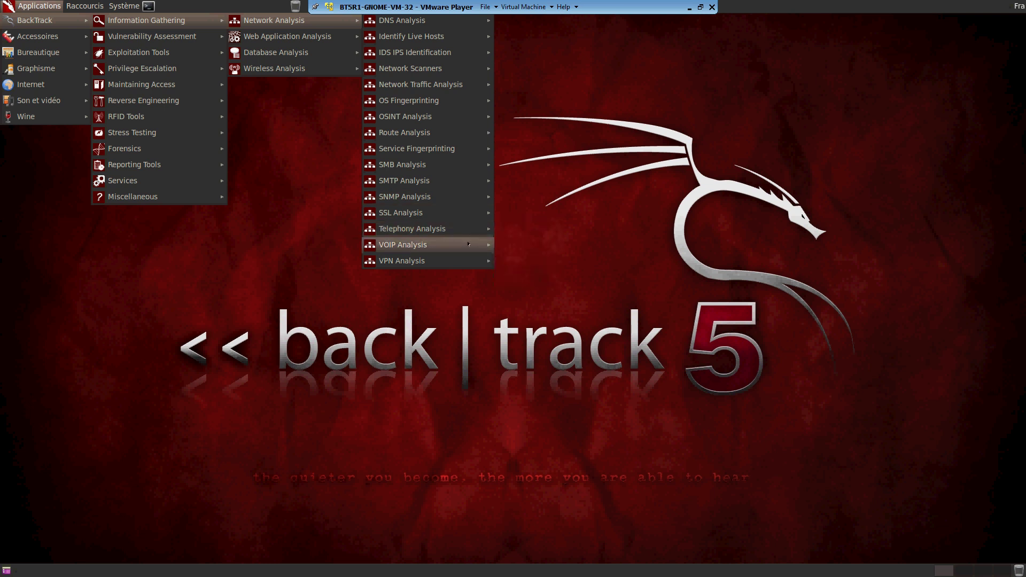
mouse_move(467, 245)
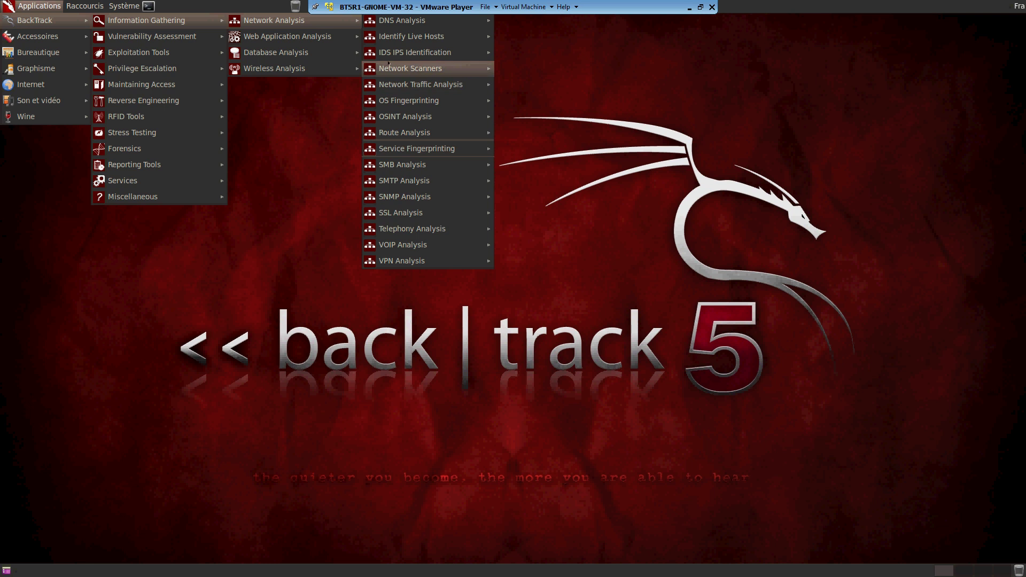
mouse_move(334, 39)
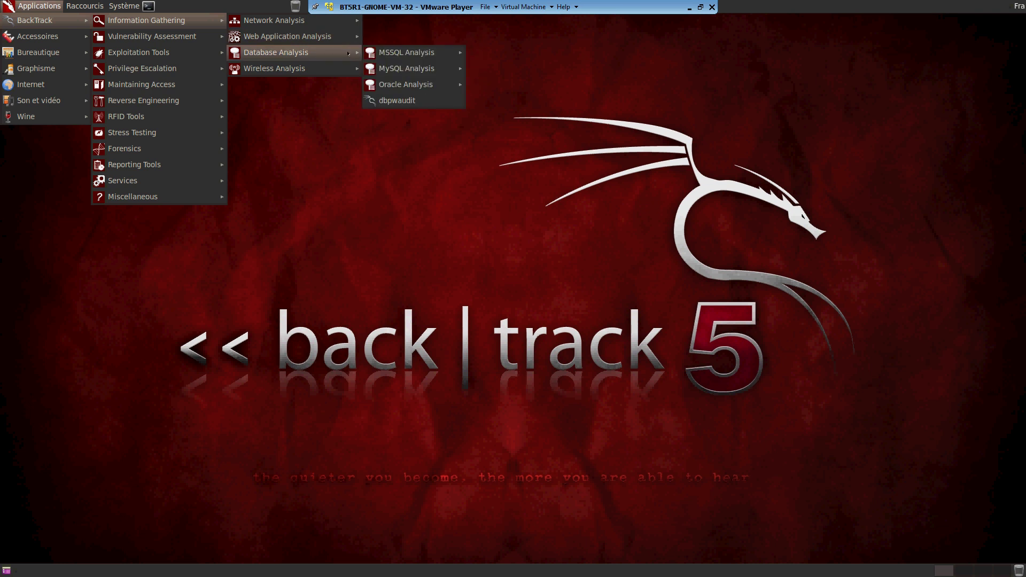
mouse_move(395, 57)
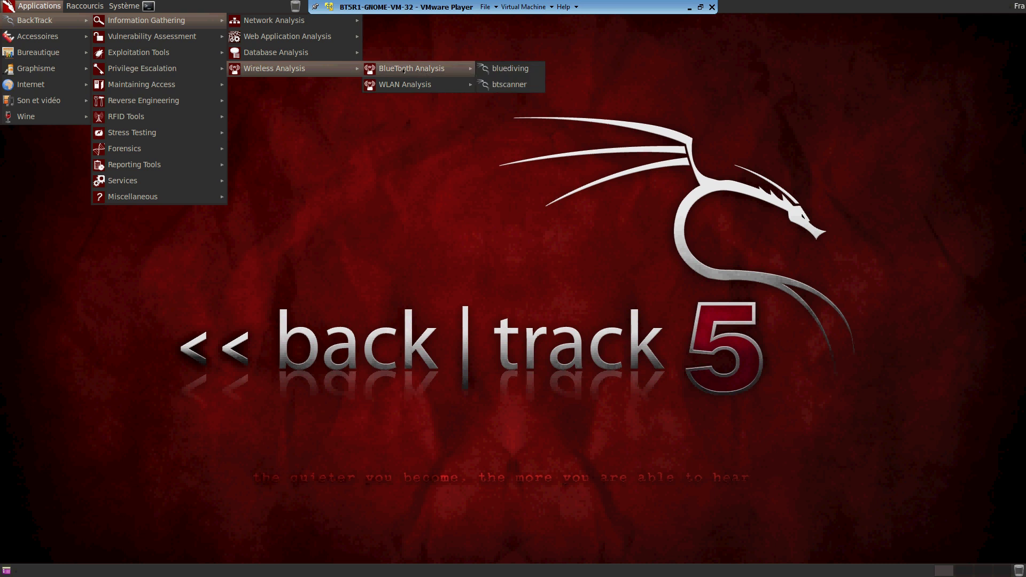
- Examine the Social Engineering Tools and the Privilege Escalation categories, covering offline and online password attacks, protocol analysis and network spoofing
mouse_move(182, 56)
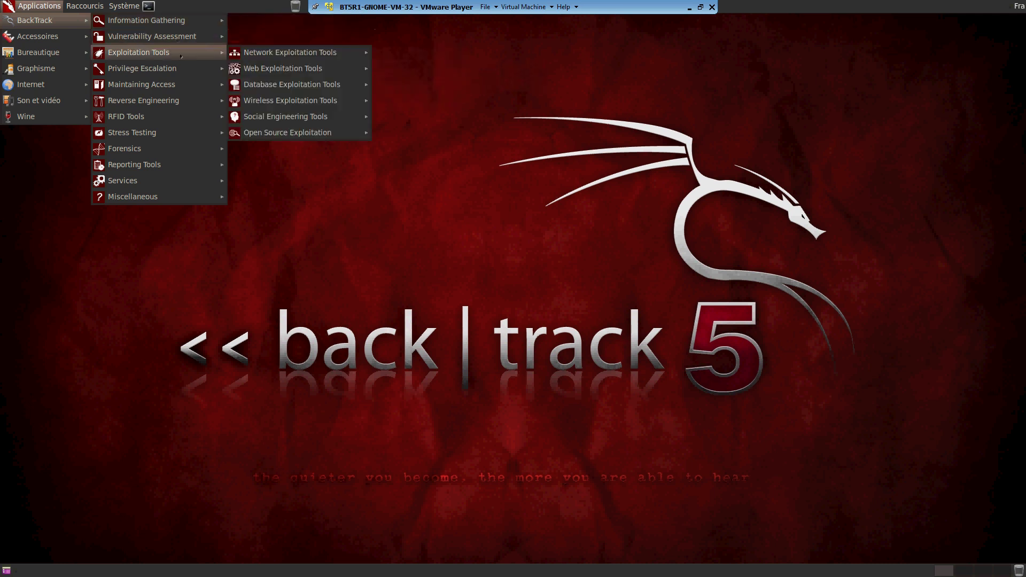
mouse_move(324, 116)
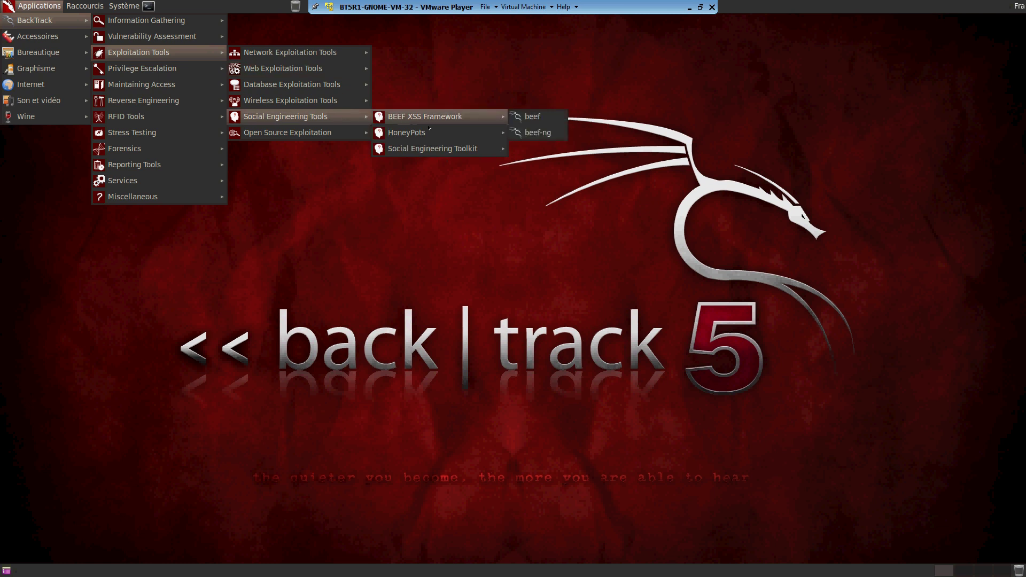
mouse_move(471, 153)
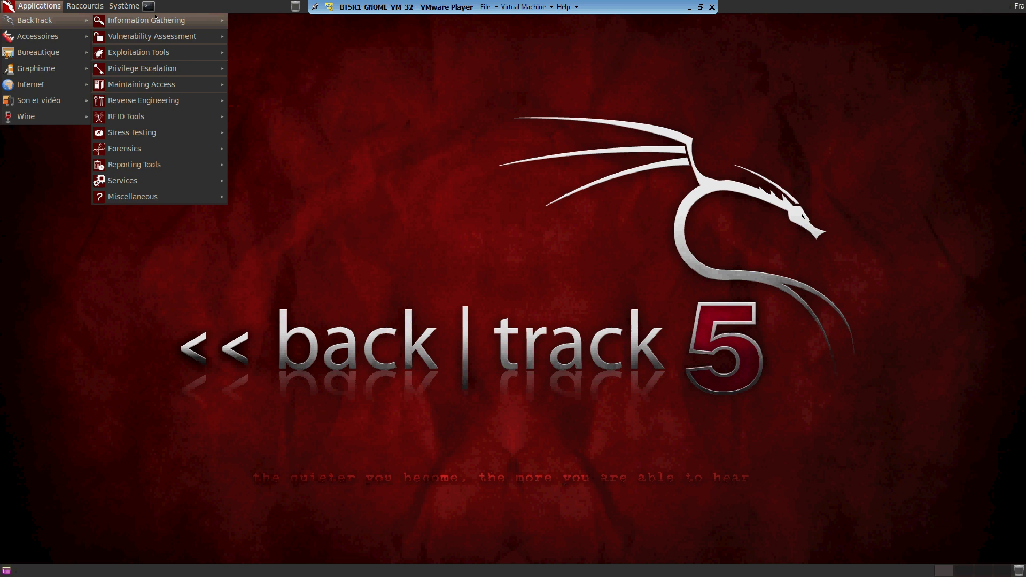
mouse_move(184, 101)
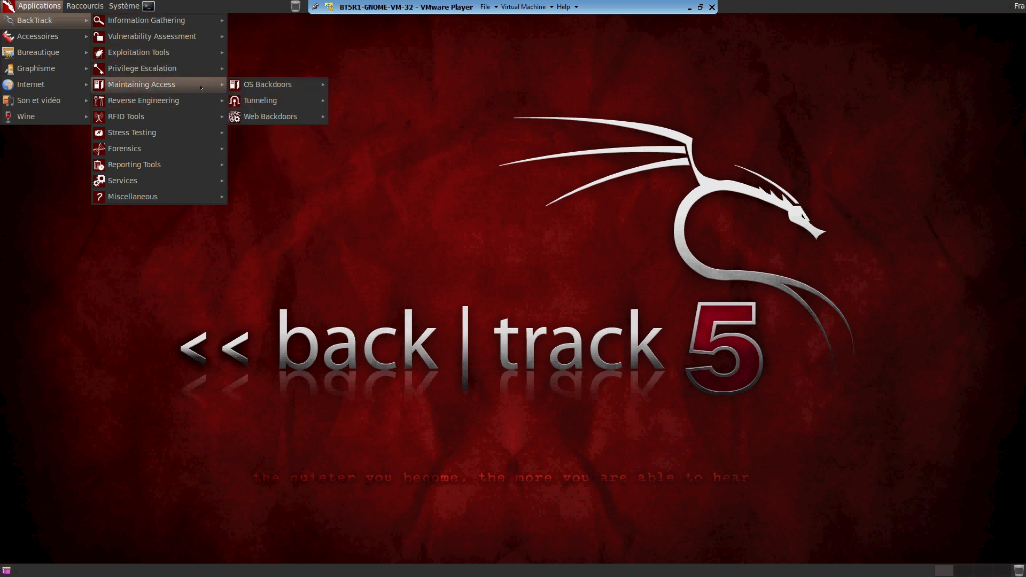
mouse_move(249, 79)
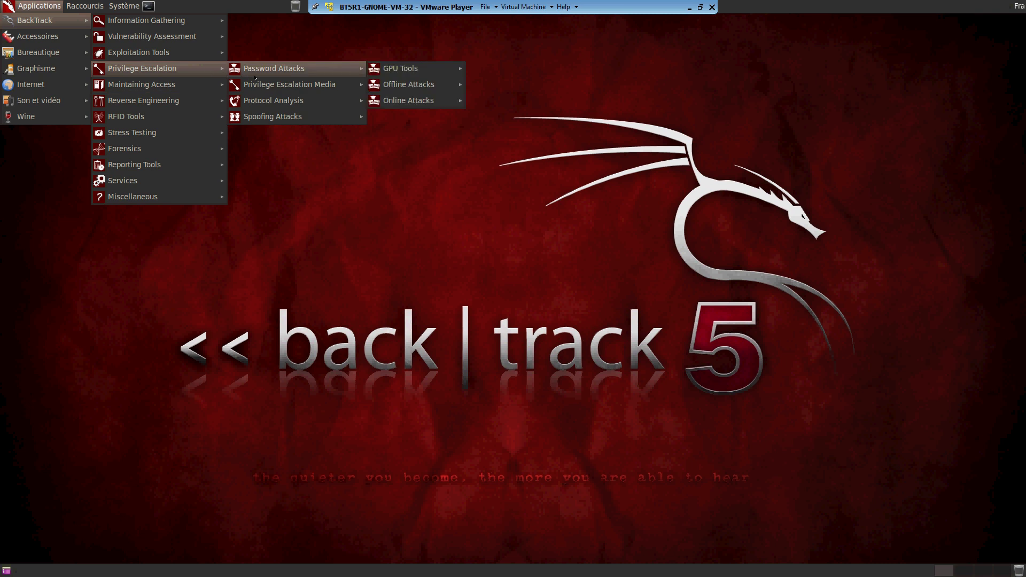
mouse_move(460, 84)
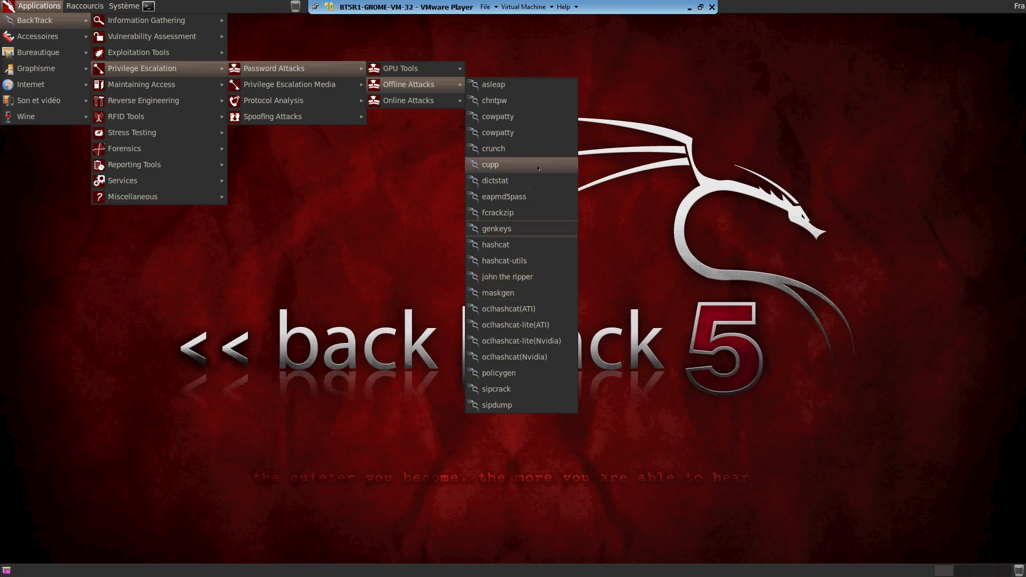
mouse_move(460, 101)
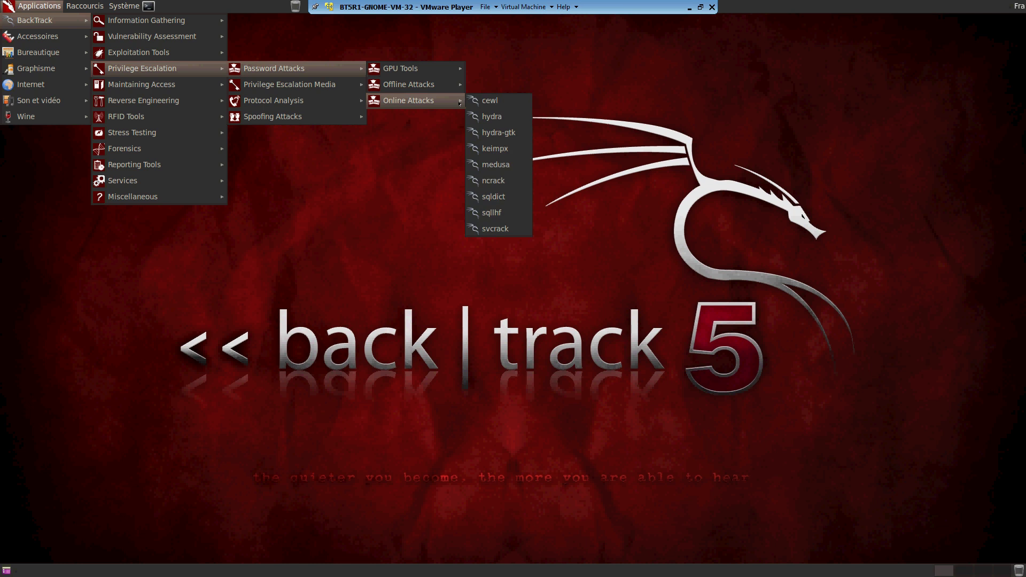
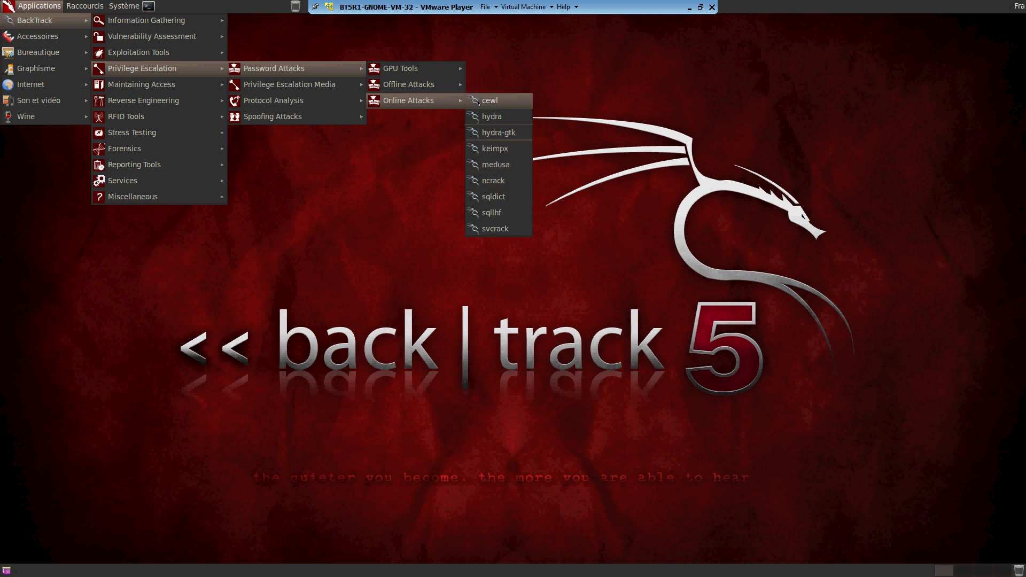
mouse_move(338, 88)
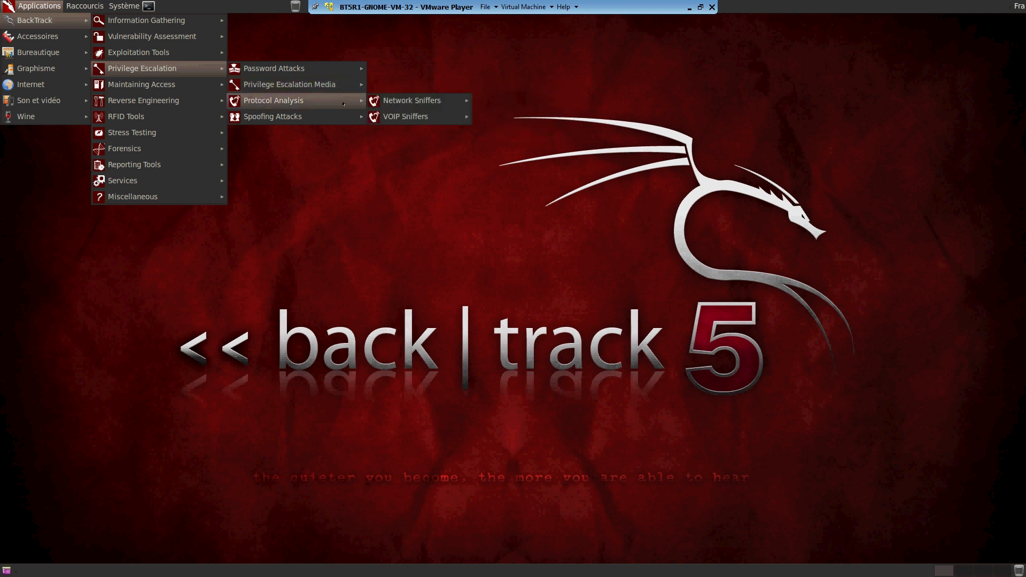
mouse_move(399, 105)
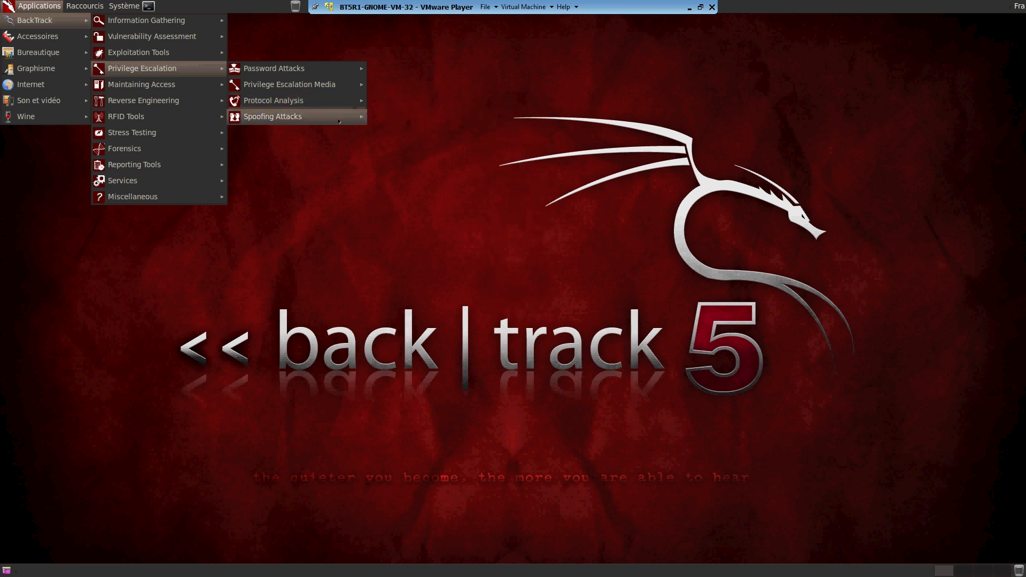
mouse_move(339, 124)
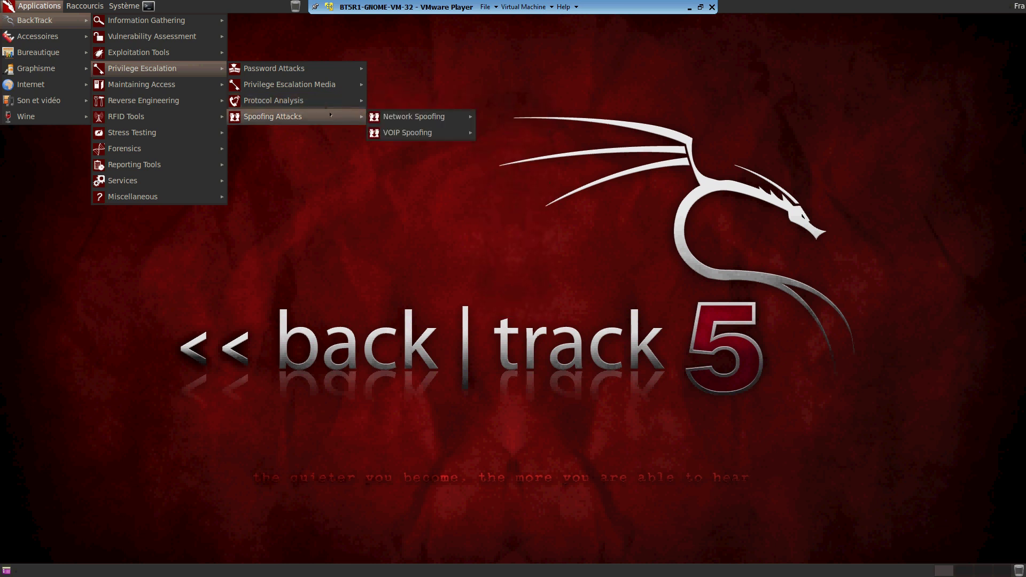
mouse_move(389, 125)
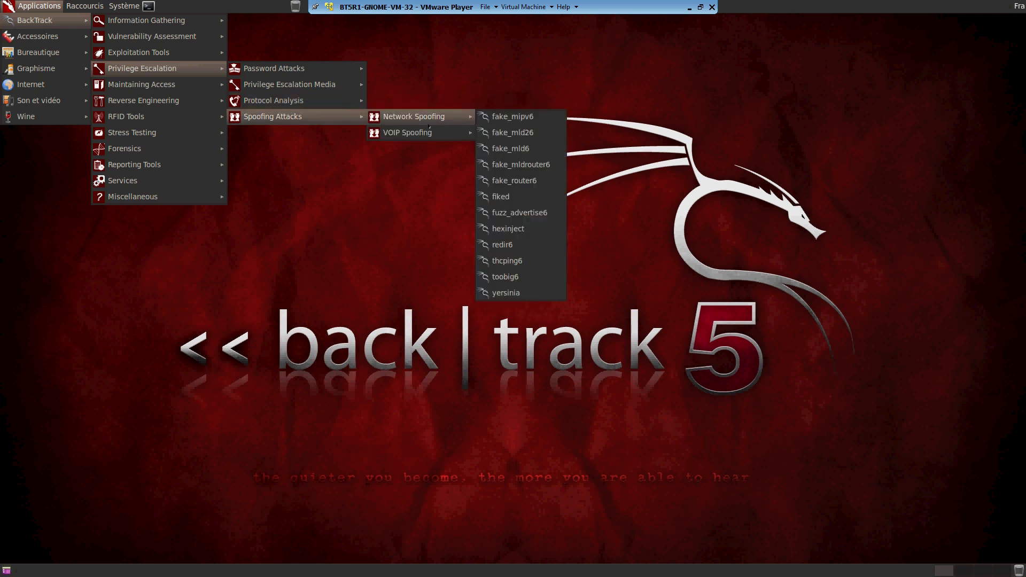
- Look through the Maintaining Access backdoors, the Forensics categories and the Evidence Management reporting tools
mouse_move(199, 91)
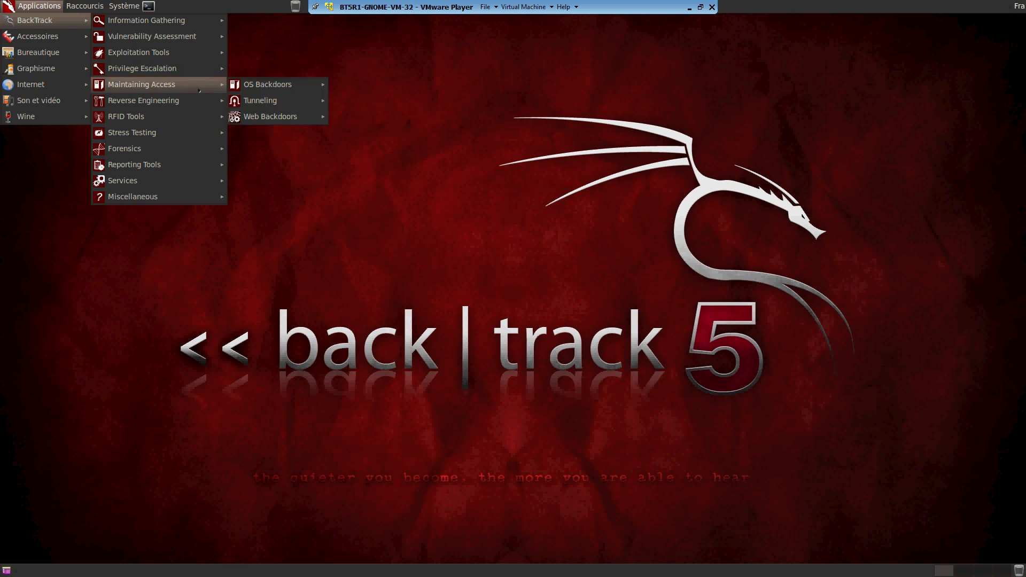
mouse_move(257, 86)
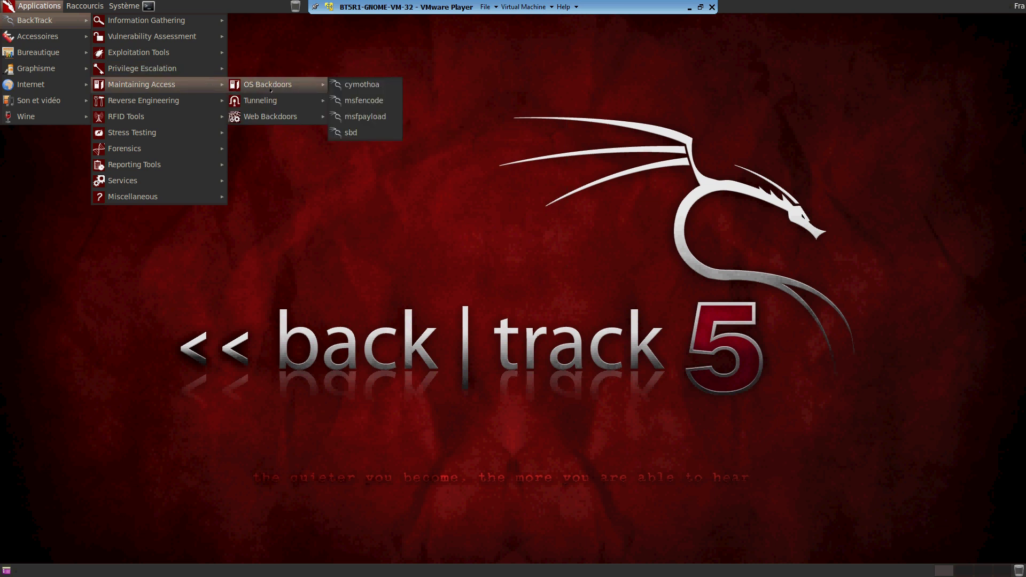
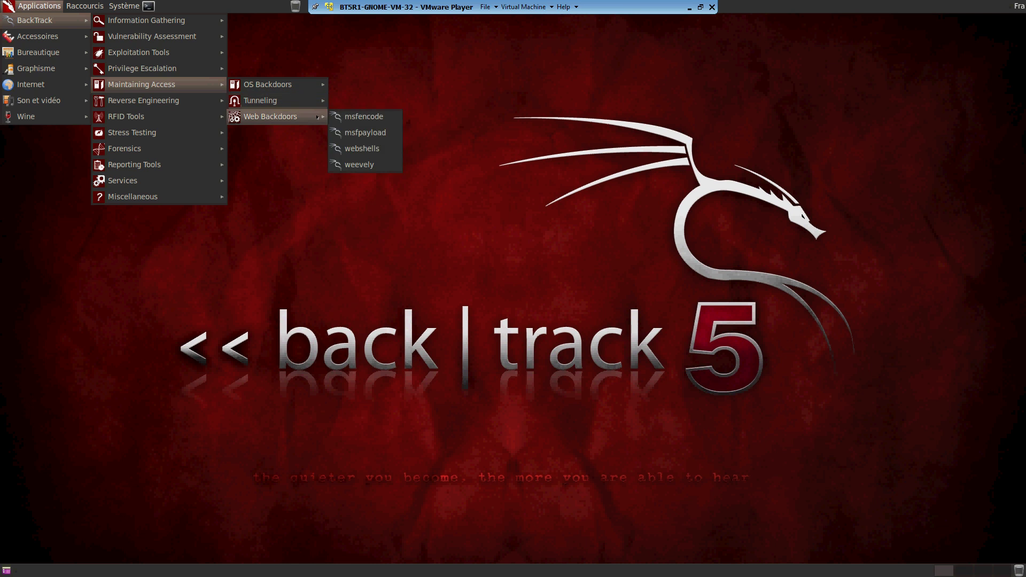
mouse_move(187, 138)
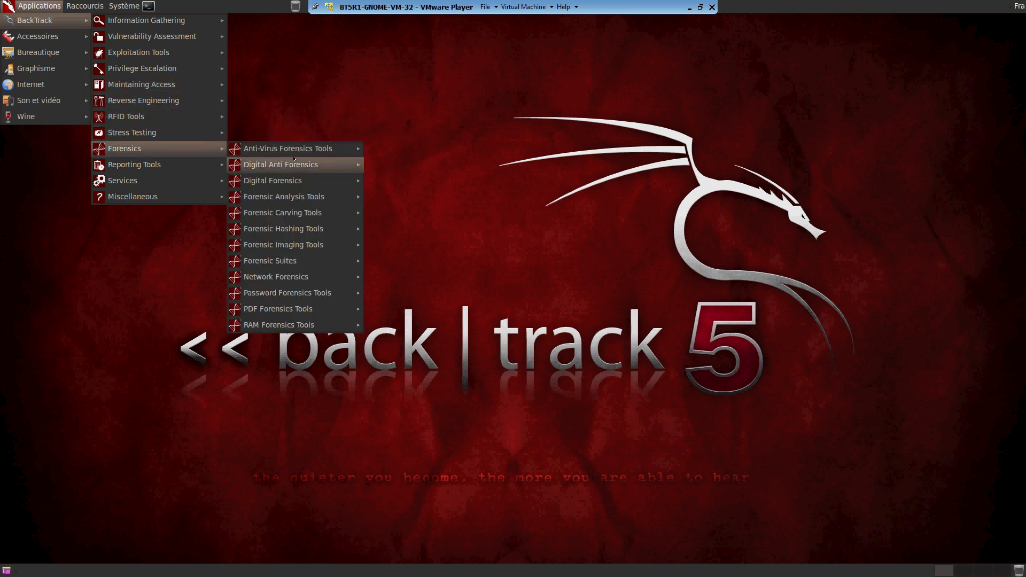
mouse_move(310, 150)
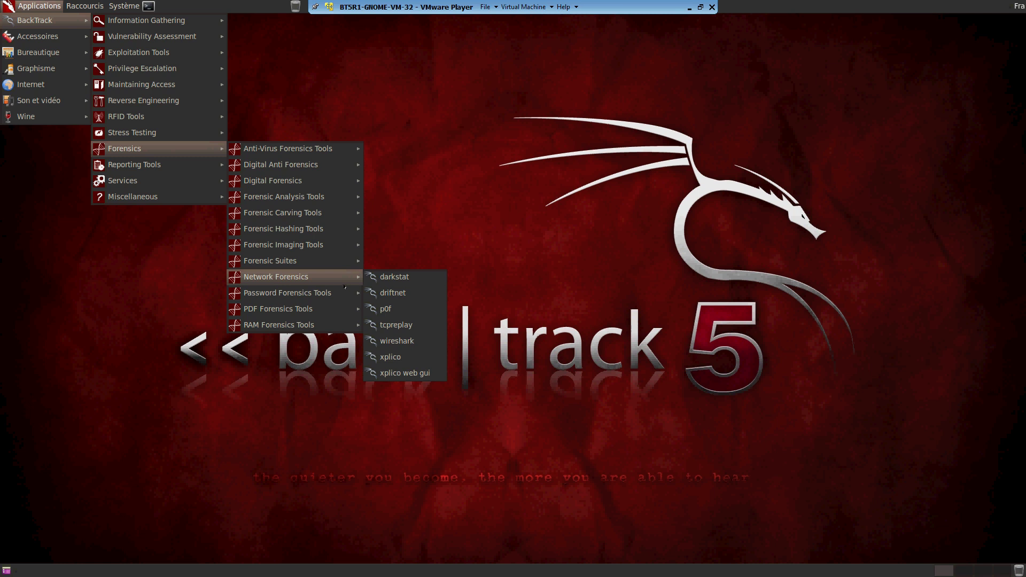
mouse_move(342, 284)
mouse_move(334, 326)
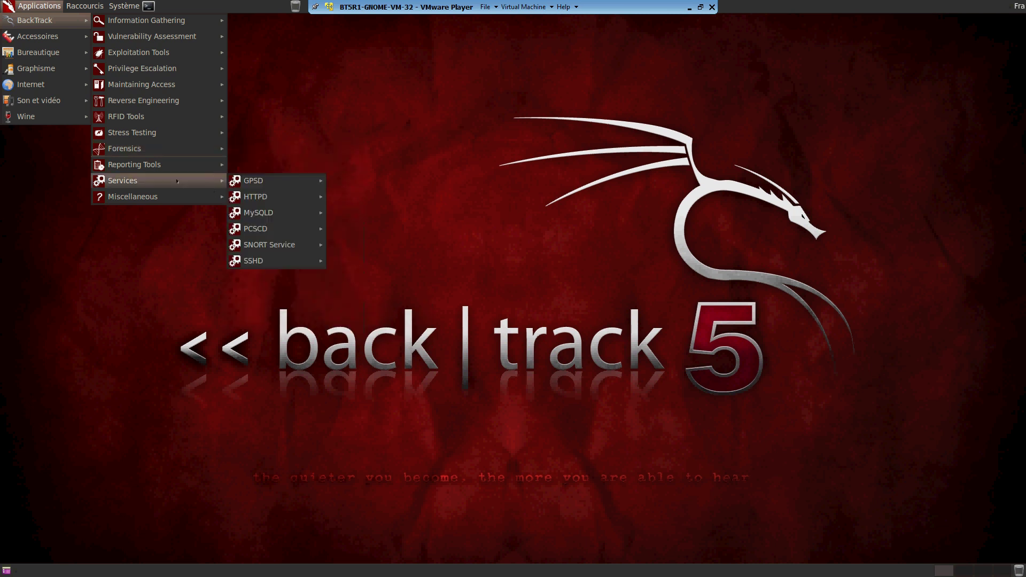
mouse_move(192, 170)
mouse_move(267, 173)
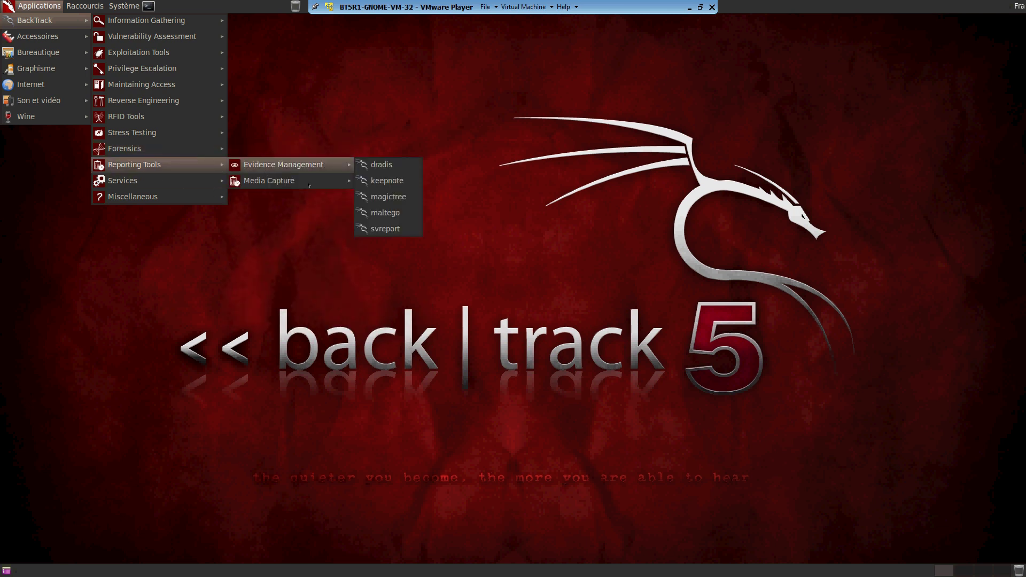
- Open a terminal, move its window toward the middle of the desktop and list the home folder's contents with ls
left_click(149, 6)
left_click(148, 6)
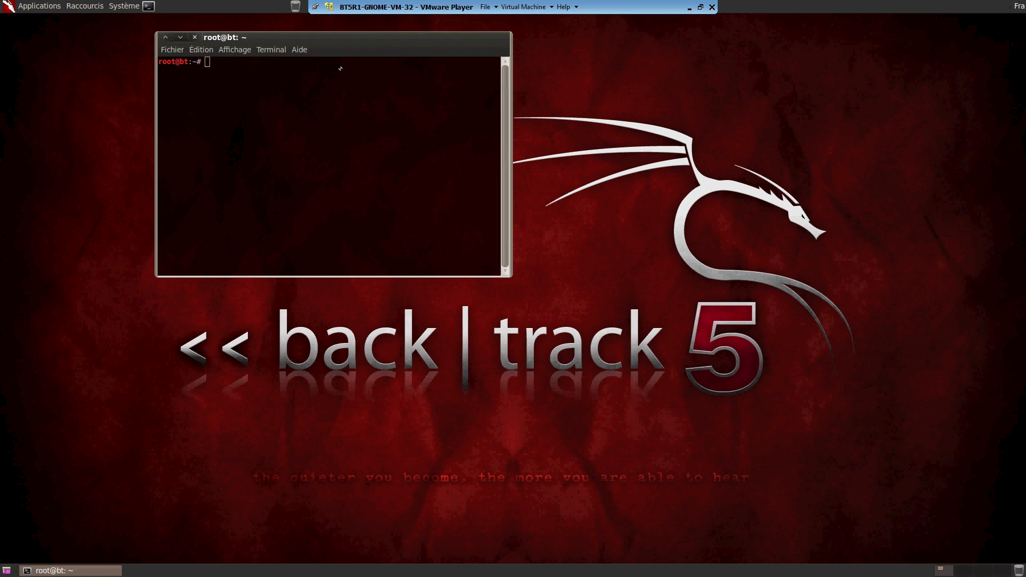
left_click_drag(391, 35, 645, 172)
type("ls")
key("Return")
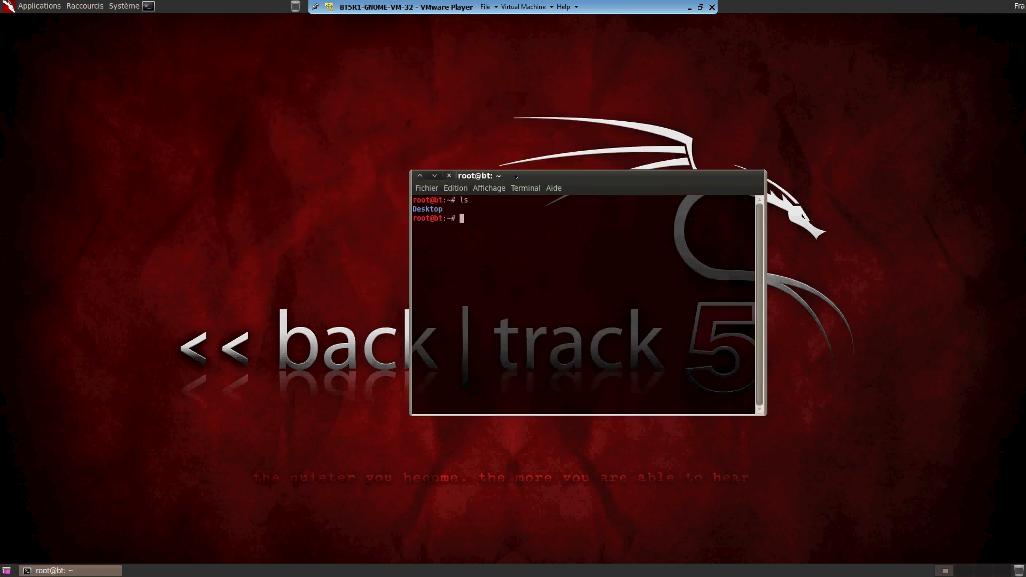
- Refresh the package lists with apt-get update and close the terminal
type("apt-get update")
key("Return")
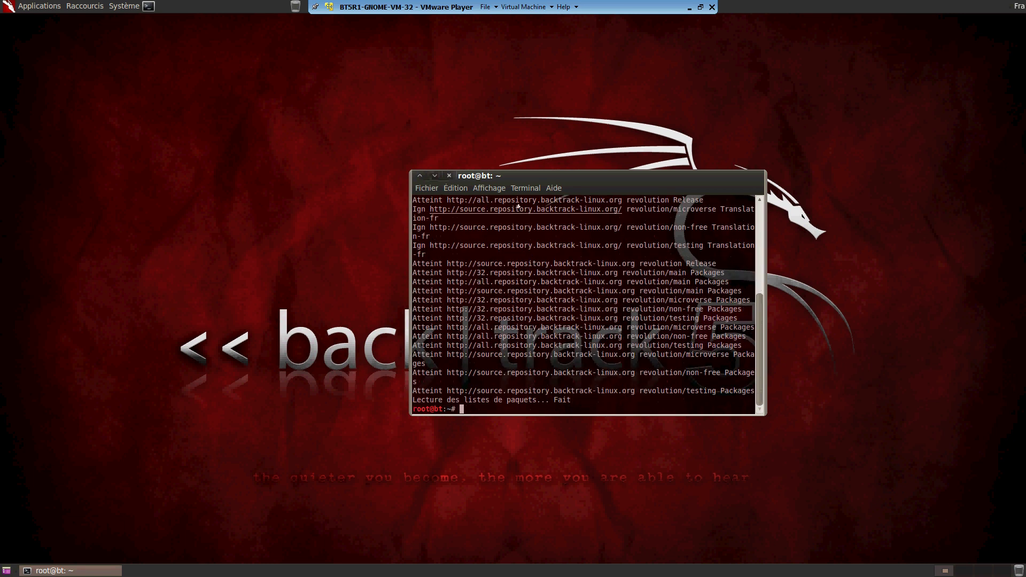
left_click(449, 175)
- Launch Firefox from the Internet applications, open the bookmarked Google page and close the browser
left_click(40, 6)
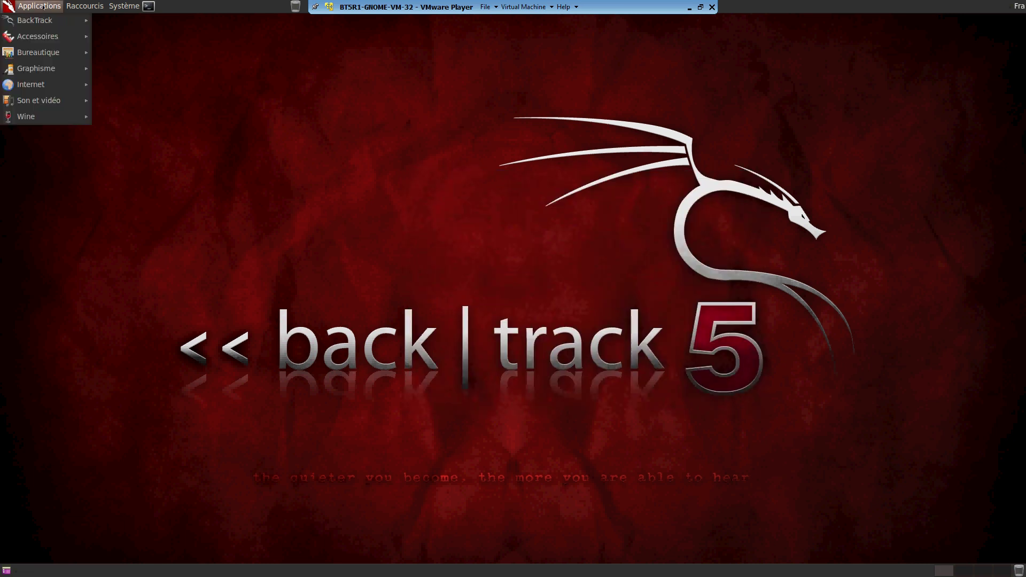
mouse_move(49, 85)
left_click(153, 90)
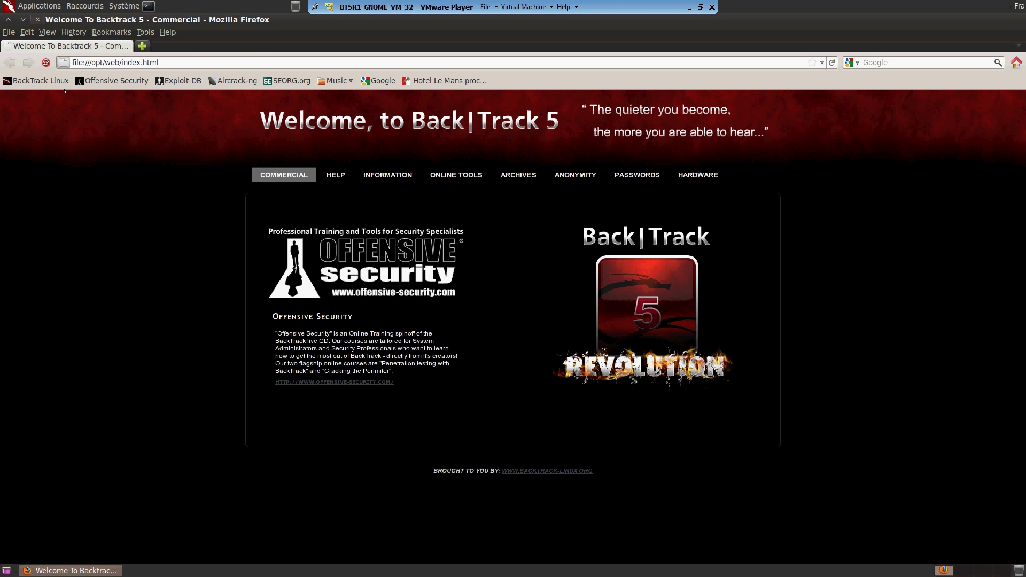
left_click(374, 80)
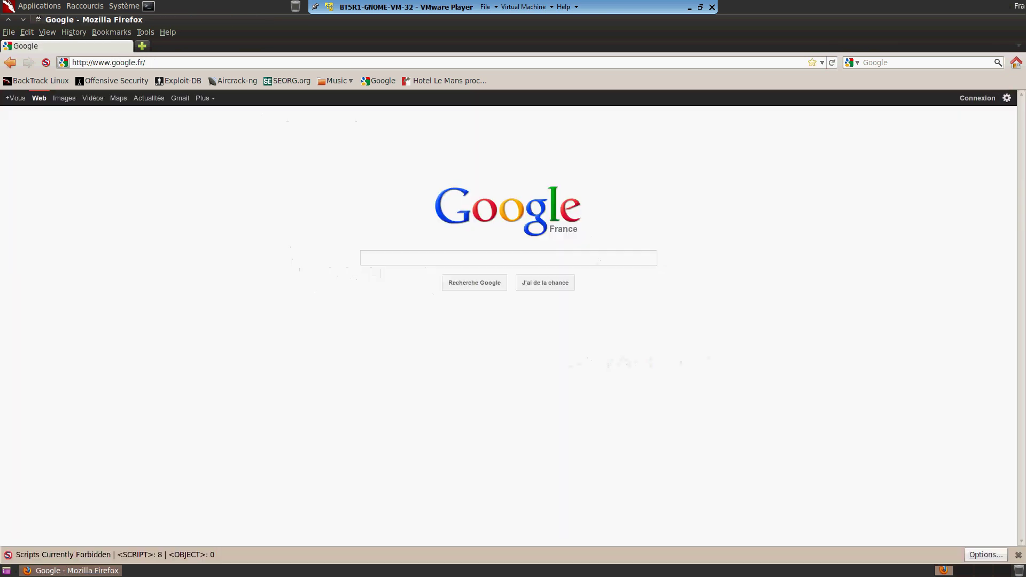
left_click(37, 20)
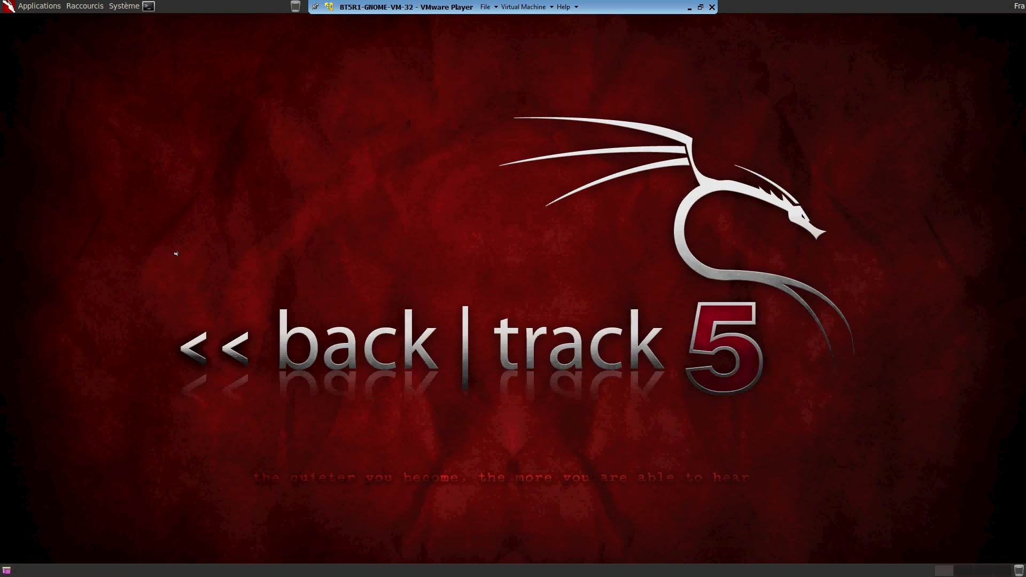
- Take the virtual machine out of full-screen mode and bring up the CamStudio window on the host
key("ctrl+alt+Return")
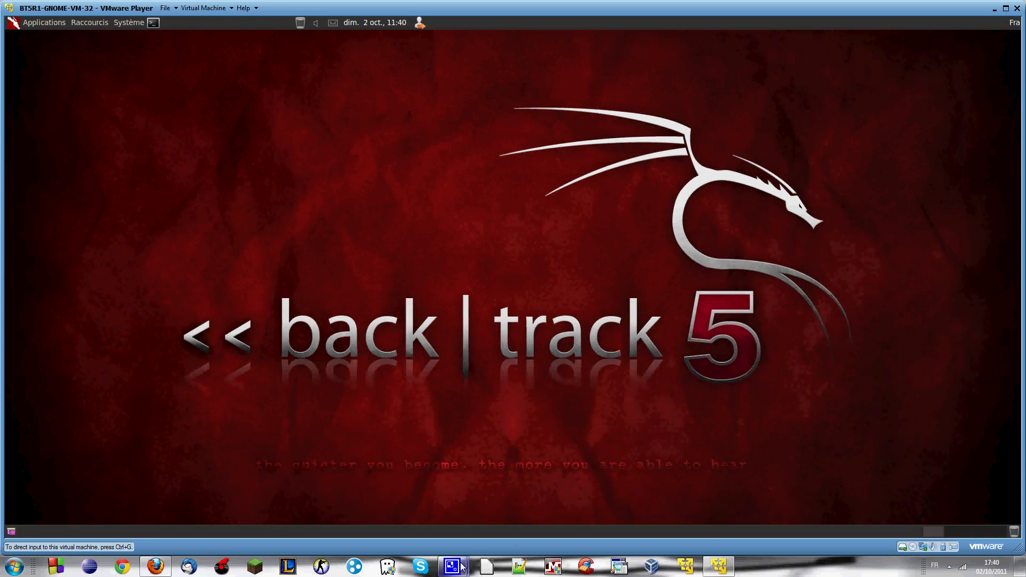
left_click(462, 568)
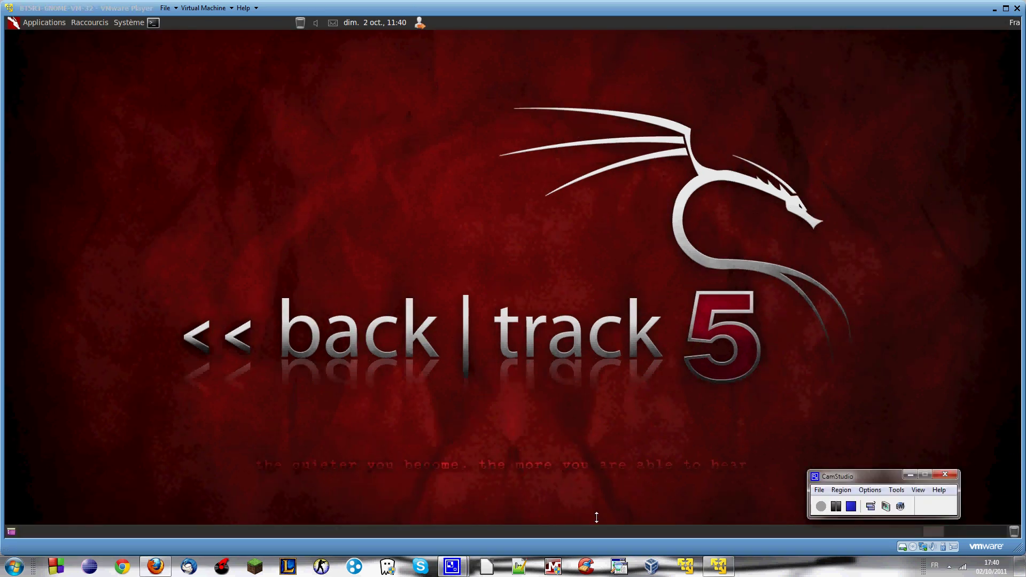